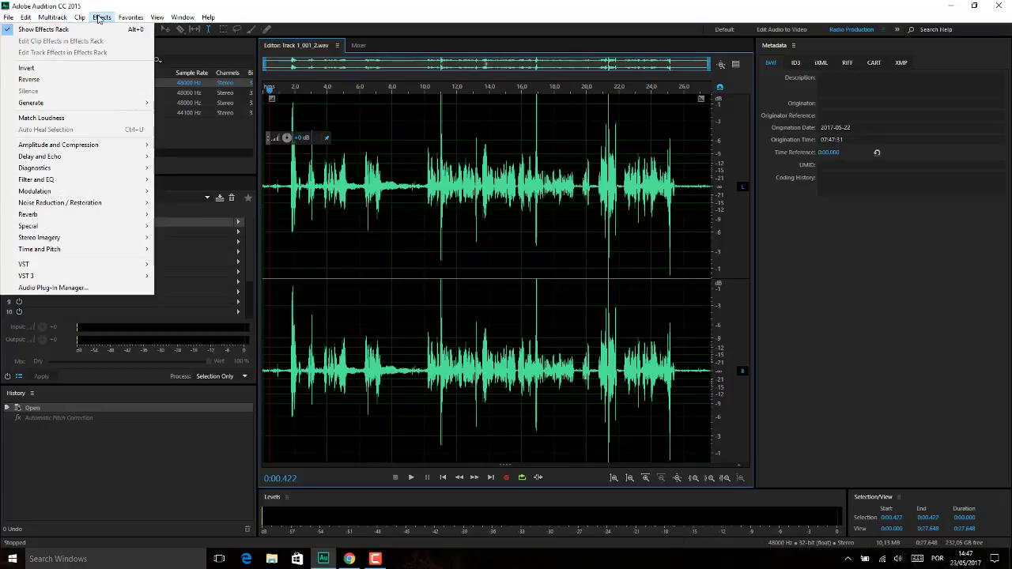
Step: Open the Automatic Pitch Correction effect for Track 1_001_2.wav, reposition its window, and look through the presets
mouse_move(92, 250)
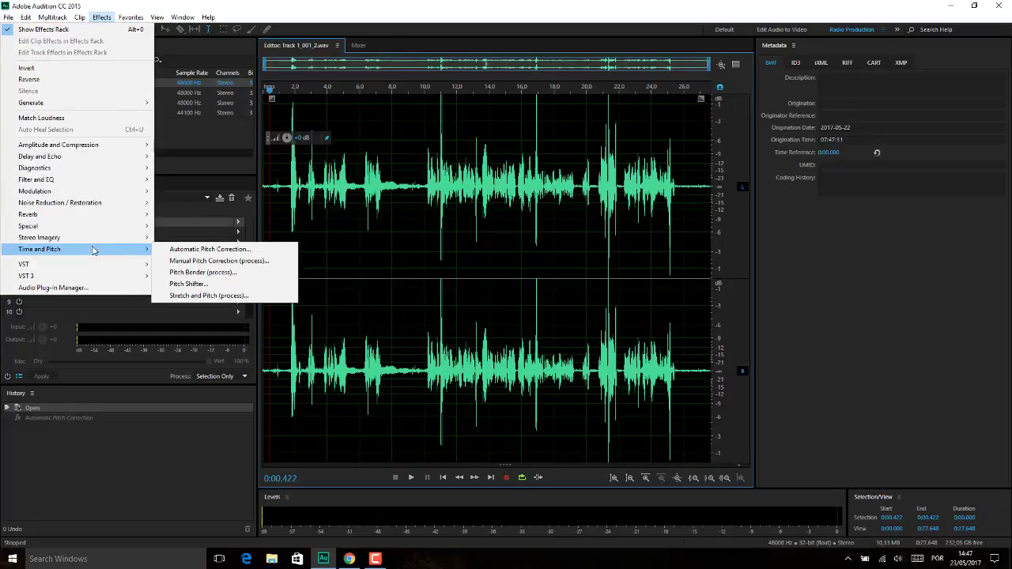
left_click(211, 250)
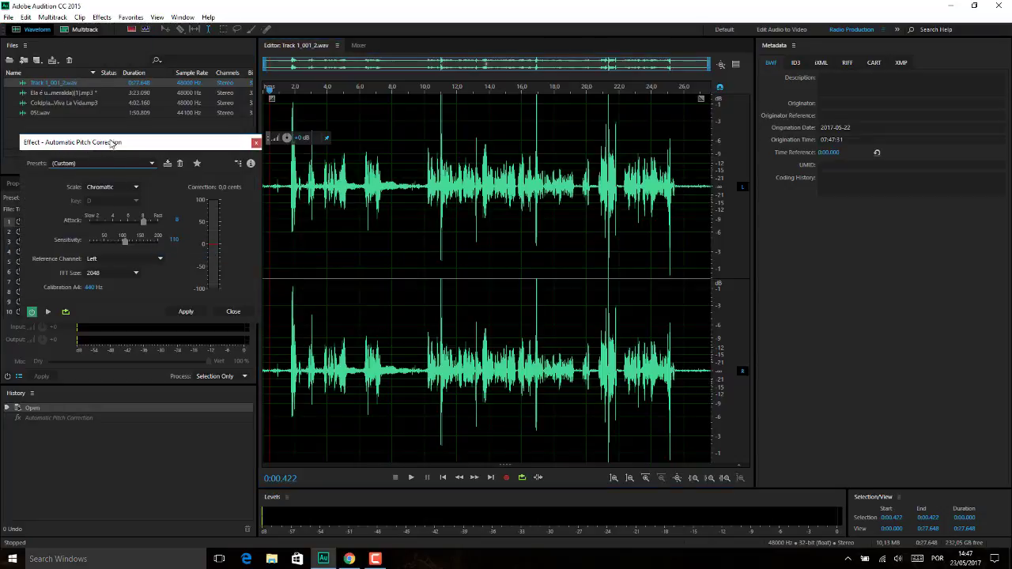
left_click_drag(127, 139, 159, 158)
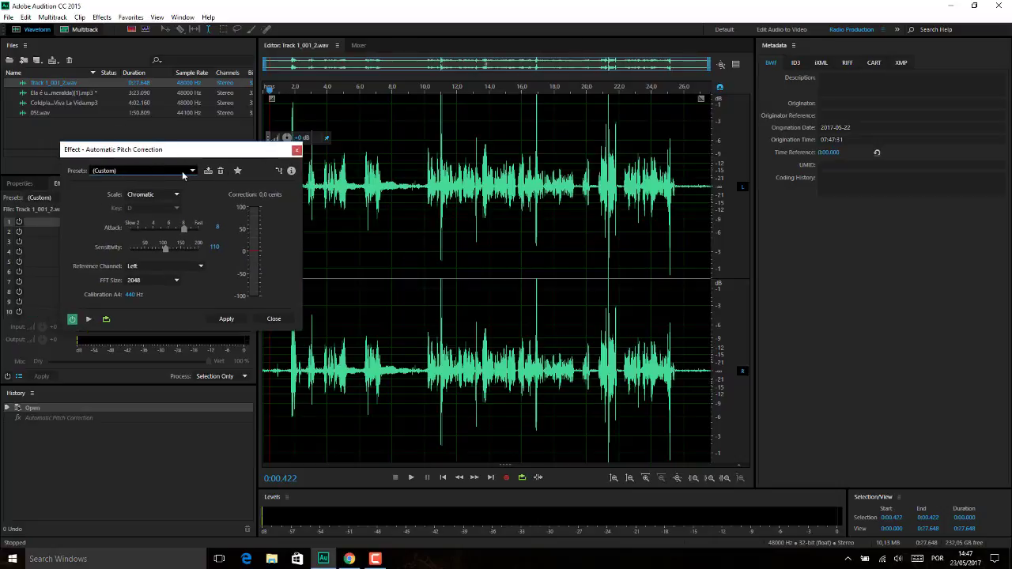
left_click(183, 172)
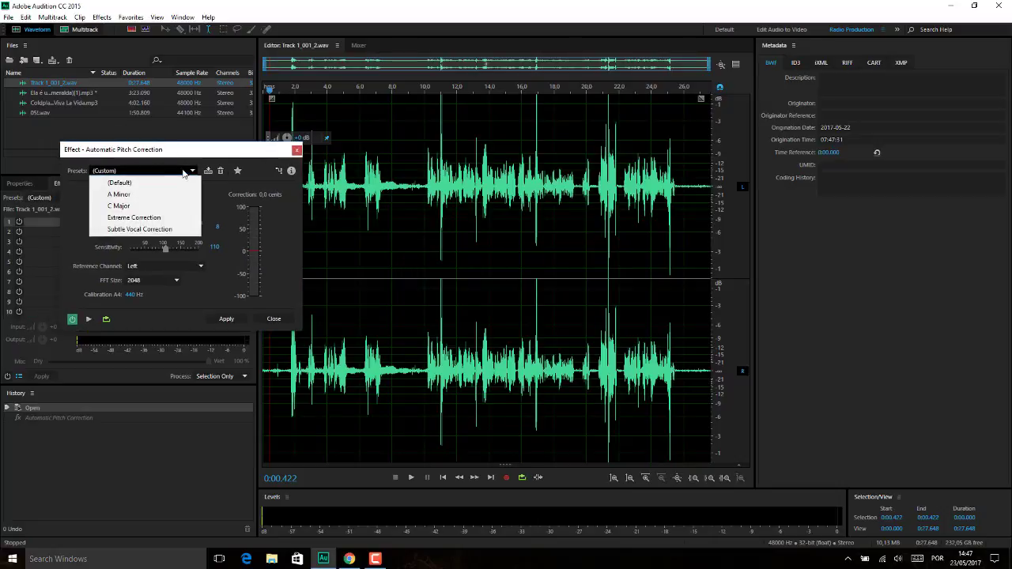
left_click(196, 152)
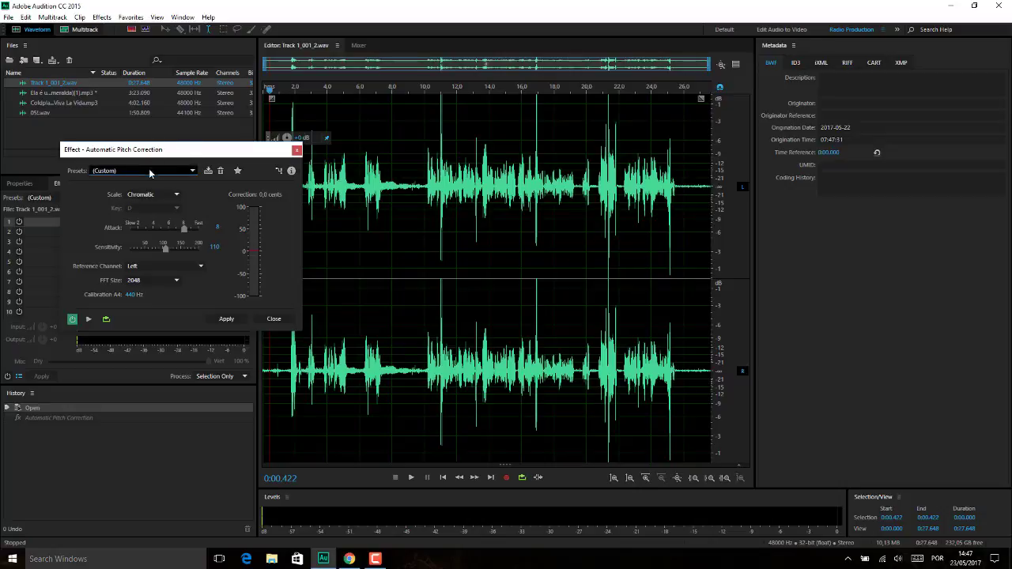
Step: Try the Major and Minor scales for the pitch correction, ending with the scale set to Major
left_click(168, 195)
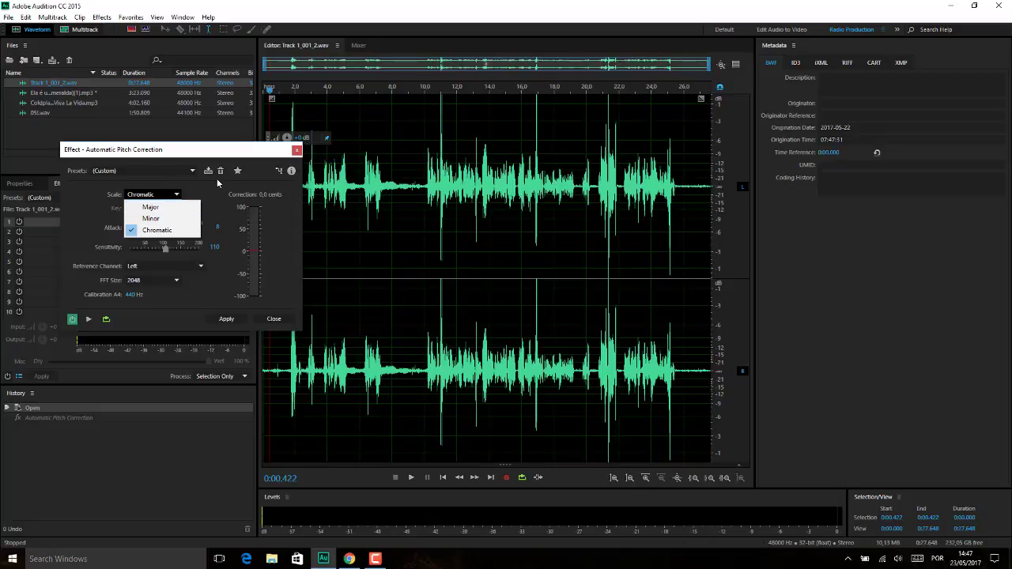
left_click(162, 206)
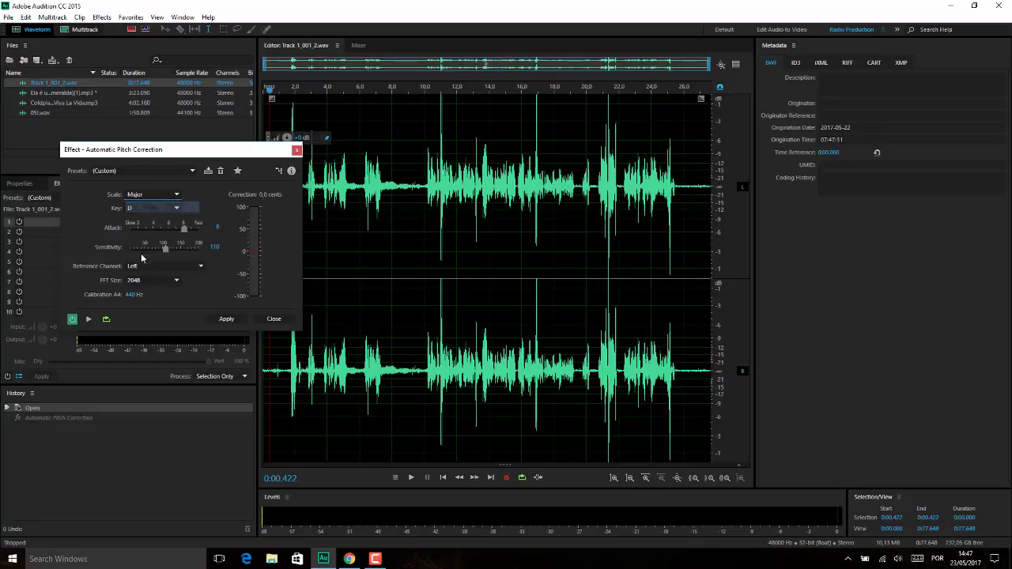
left_click(154, 195)
left_click(162, 217)
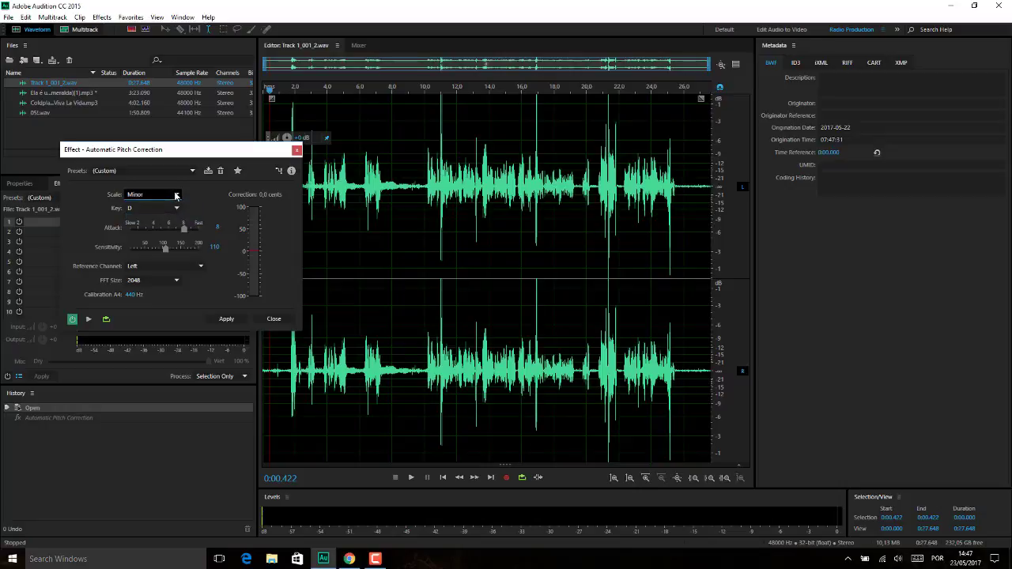
left_click(175, 195)
left_click(162, 206)
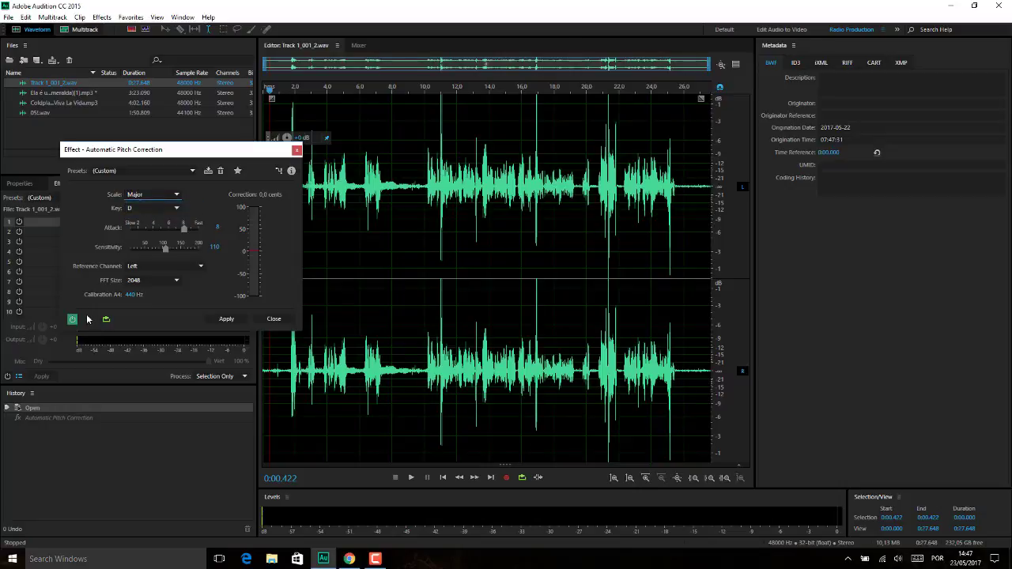
Step: Preview the pitch correction while switching the scale to Minor, Chromatic and back to Major, and stop playback
left_click(87, 319)
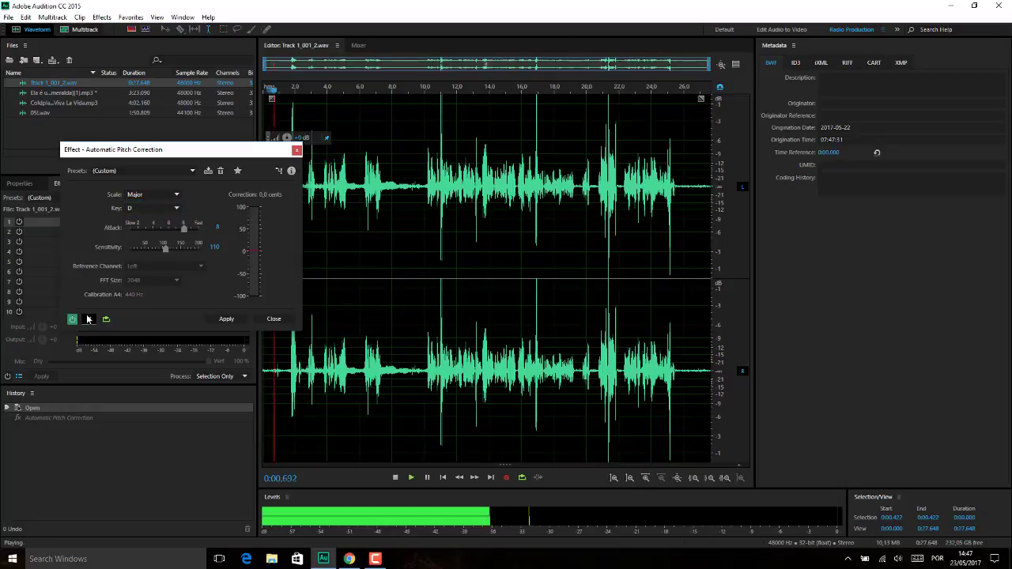
left_click(175, 196)
left_click(164, 220)
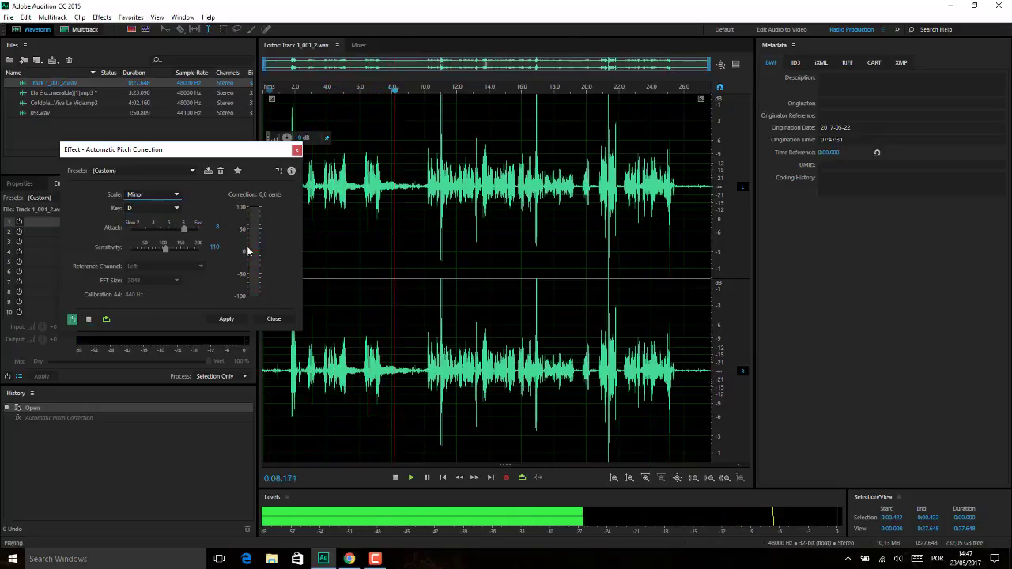
left_click(175, 195)
left_click(156, 227)
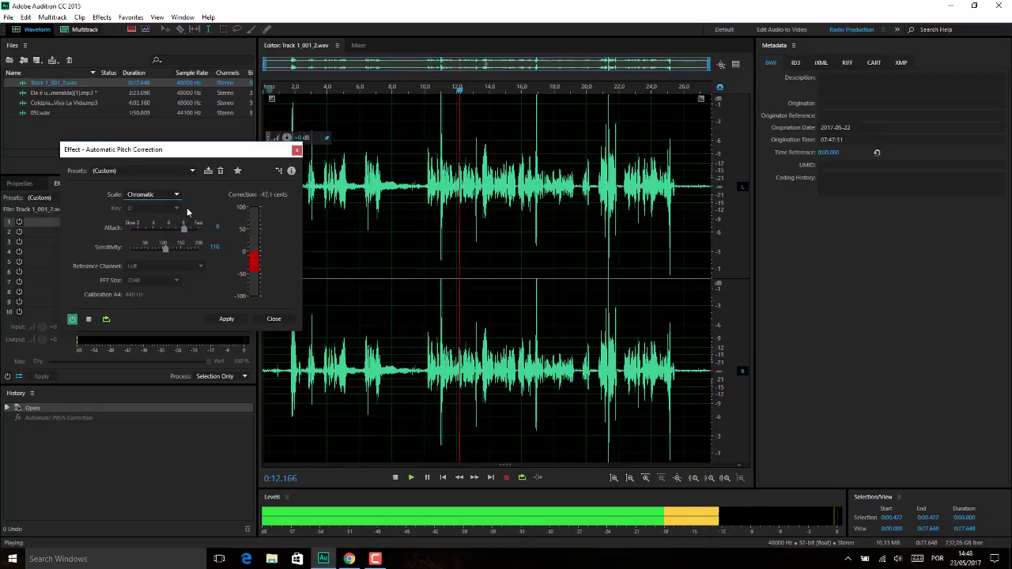
left_click(176, 195)
left_click(157, 205)
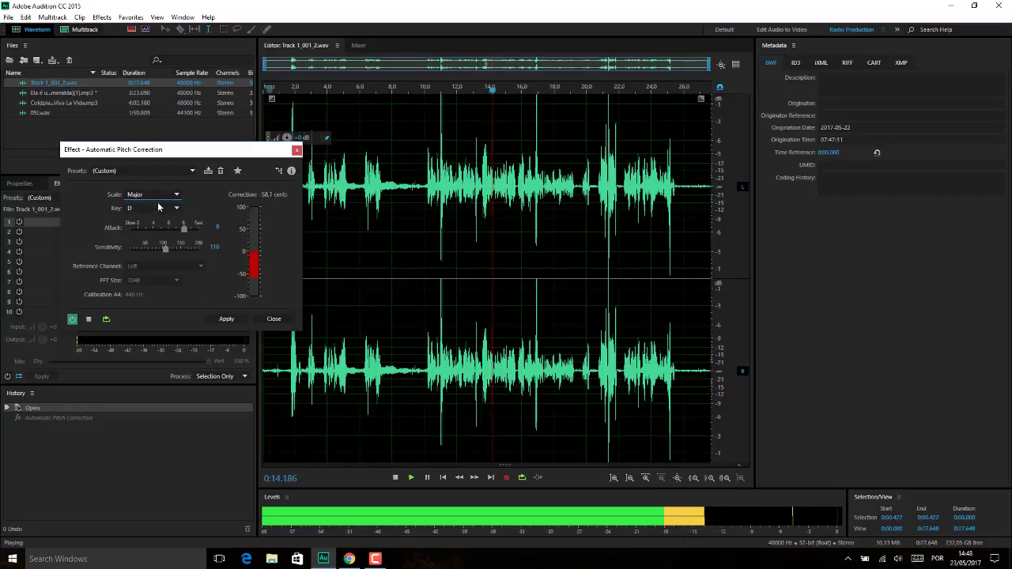
left_click(87, 319)
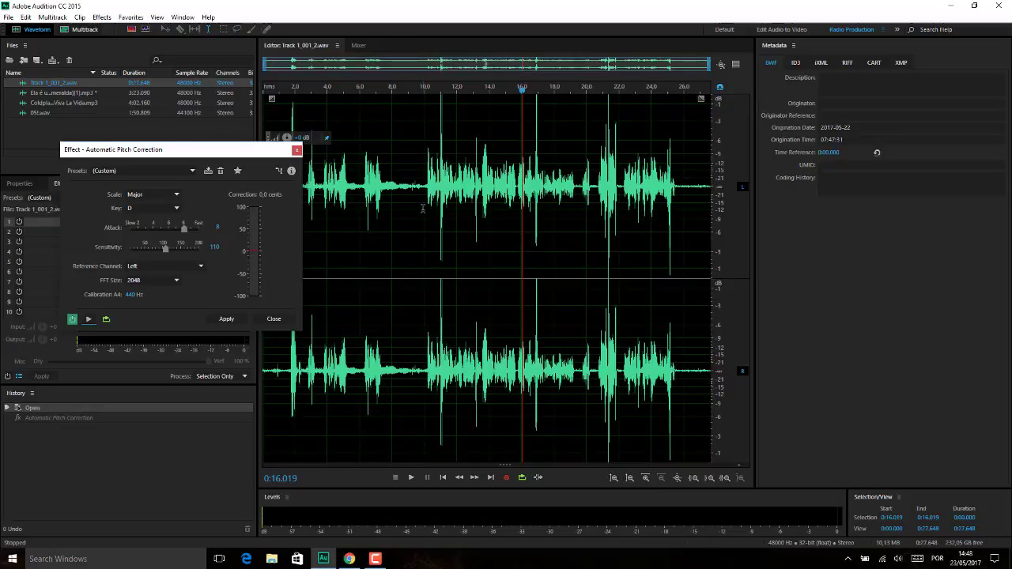
Step: Place the playhead at about 7.2 s and set the pitch correction to the Major scale in the key of G
left_click_drag(392, 213, 414, 212)
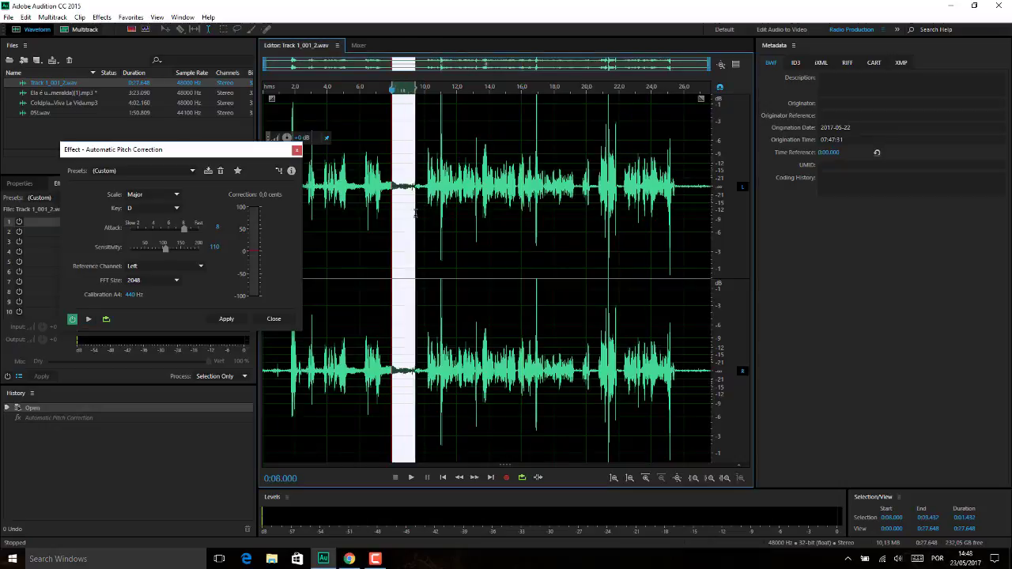
left_click(378, 214)
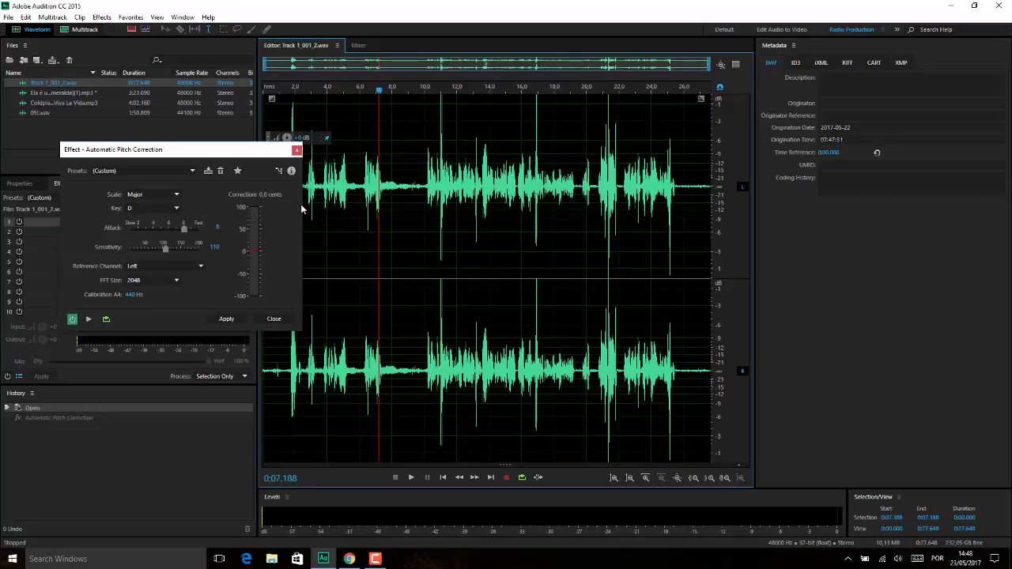
left_click(179, 208)
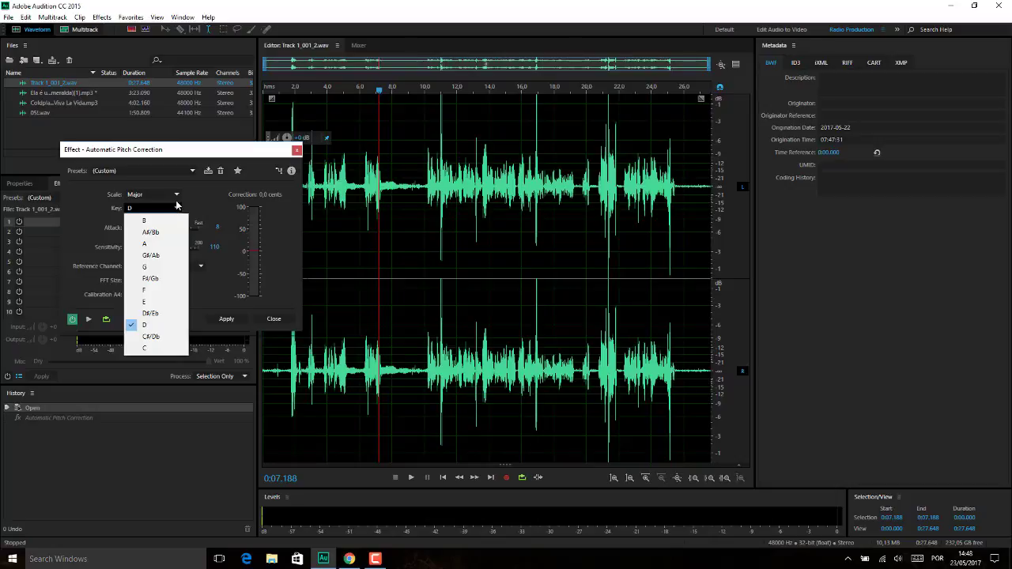
left_click(176, 194)
left_click(168, 229)
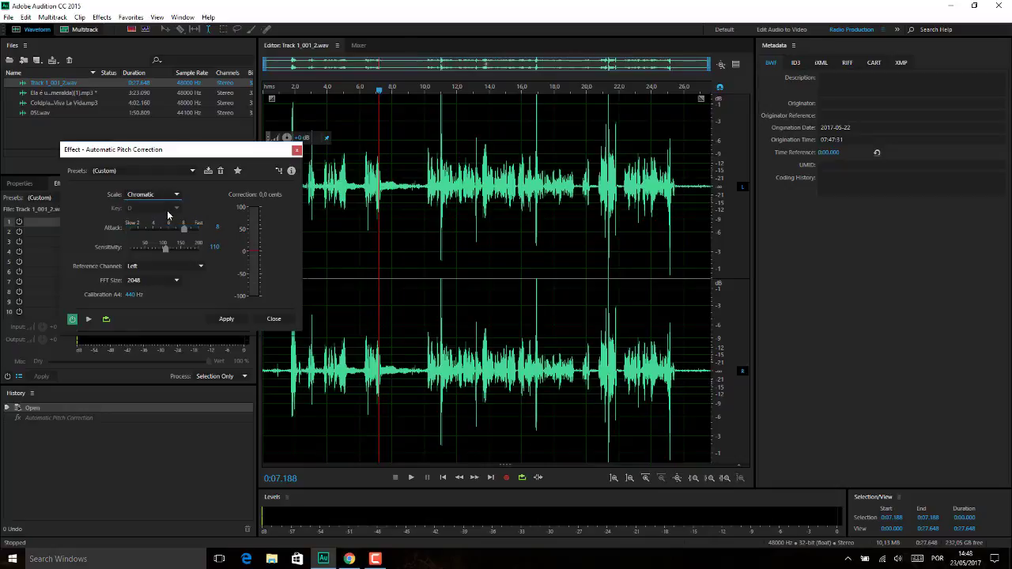
left_click(162, 196)
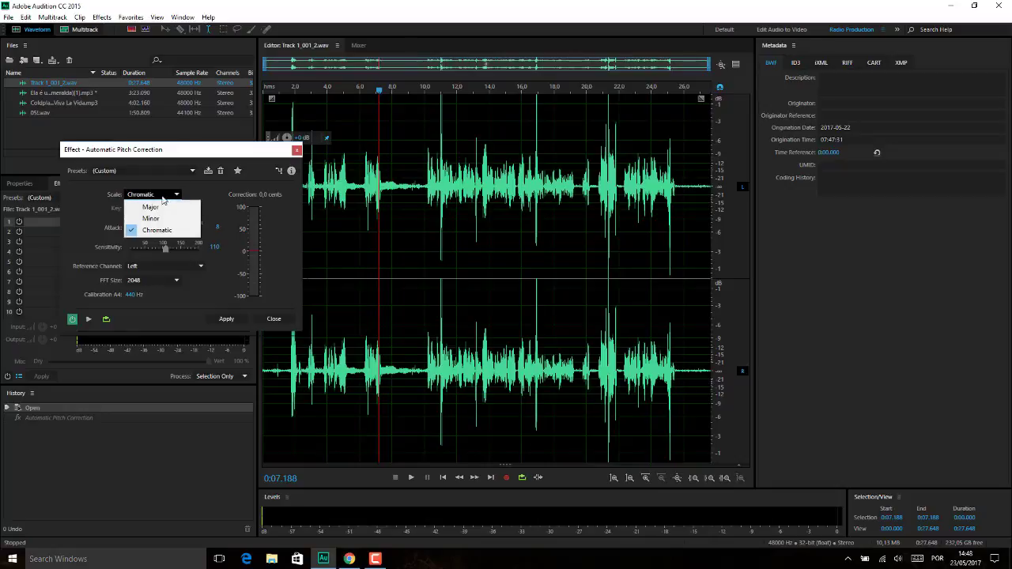
left_click(156, 206)
left_click(166, 208)
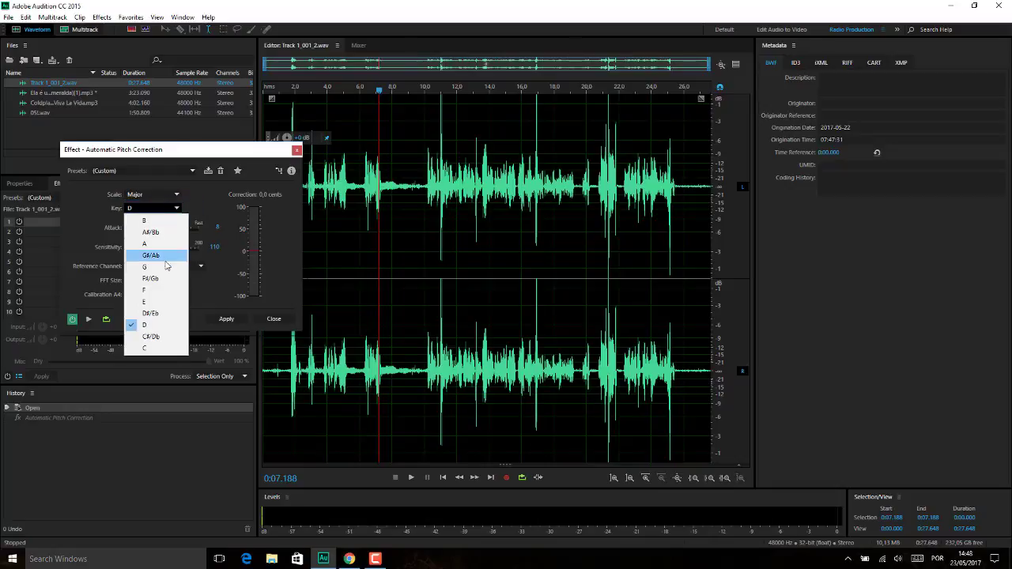
left_click(164, 268)
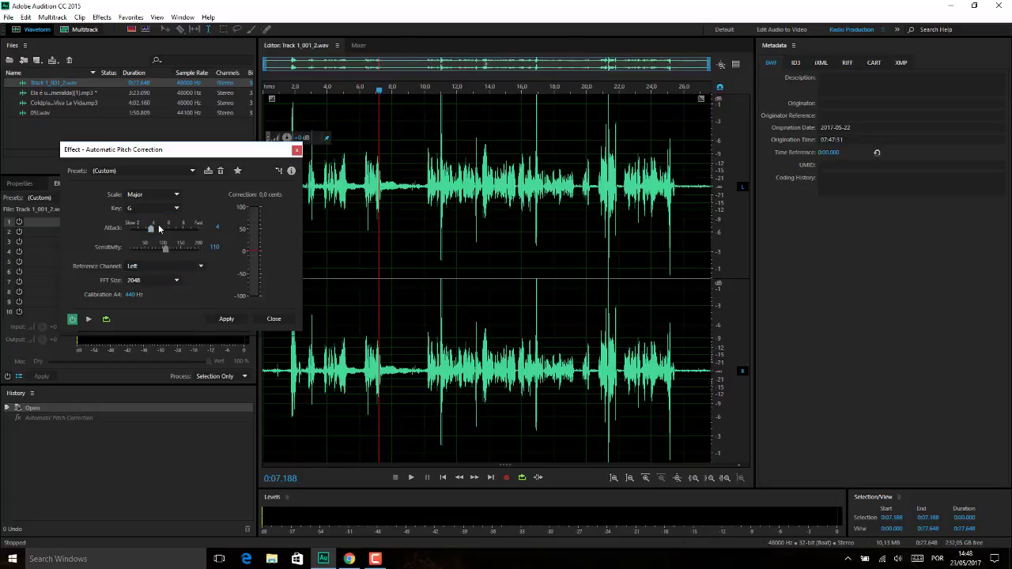
Step: Set the sensitivity to 76 and the attack to 8, and preview the corrected audio
left_click_drag(158, 228, 171, 247)
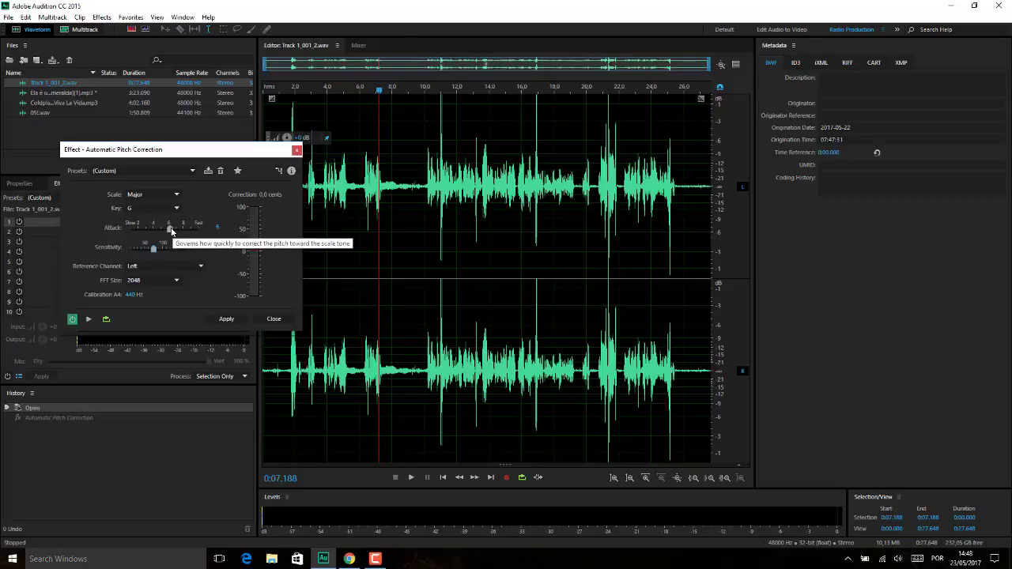
left_click_drag(169, 227, 186, 227)
left_click(89, 318)
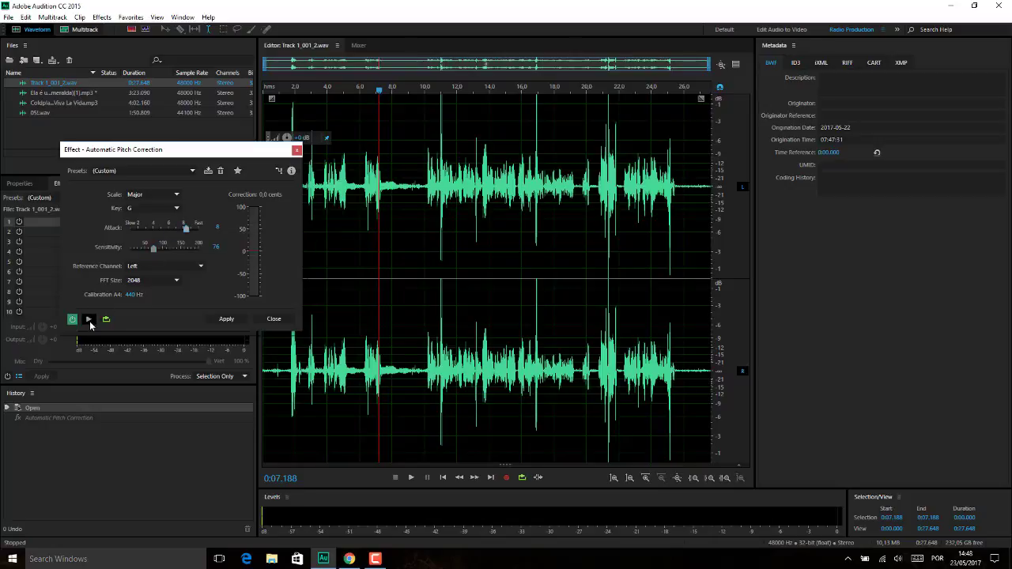
left_click(88, 319)
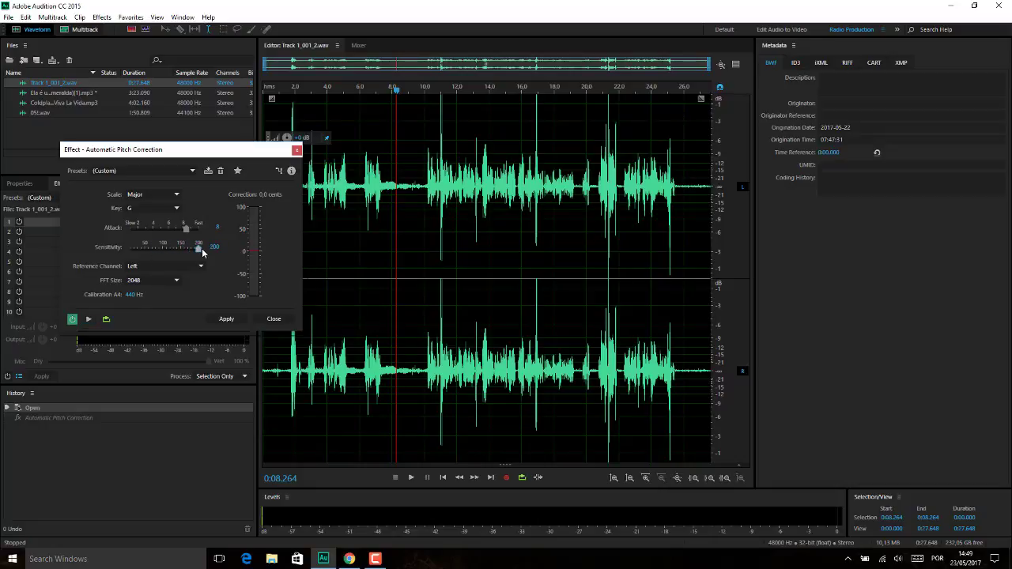
Step: Set the sensitivity to 173 and preview the corrected audio again
mouse_move(202, 248)
left_mouse_down()
mouse_move(148, 252)
mouse_move(187, 249)
left_mouse_up()
left_click(88, 319)
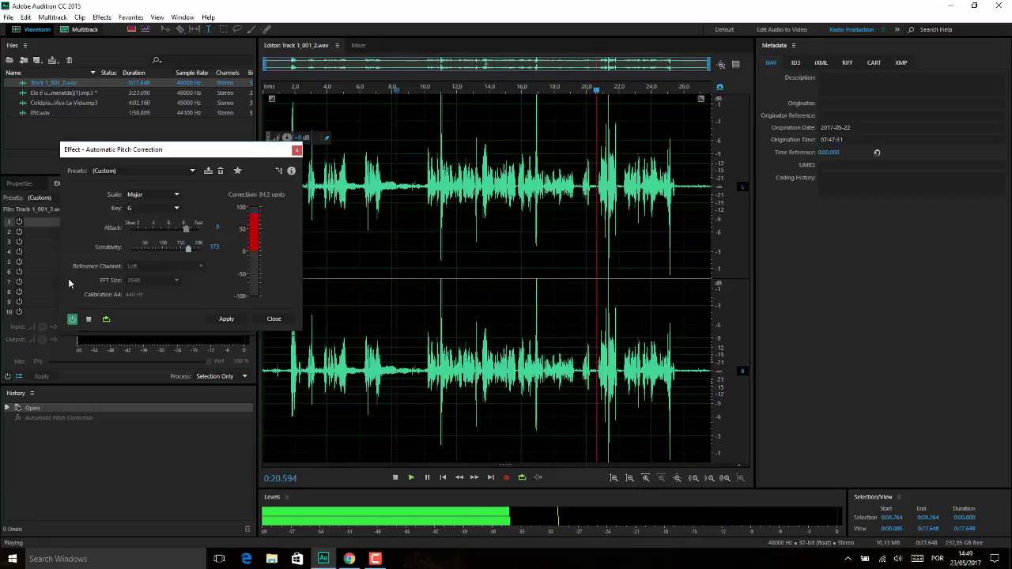
key("space")
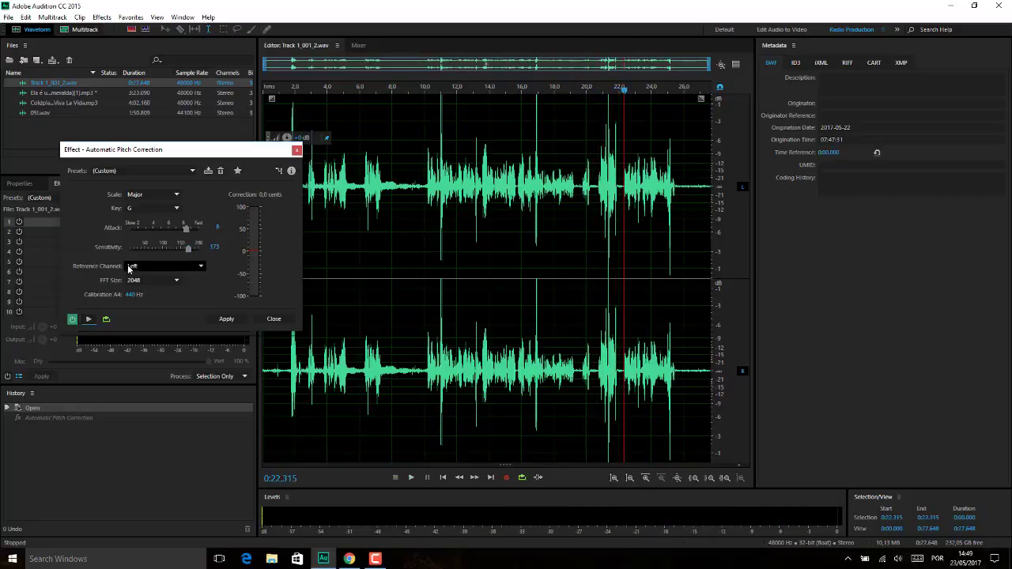
Step: Review the reference channel, FFT size and A4 calibration options, keeping Left as the reference channel
left_click(151, 269)
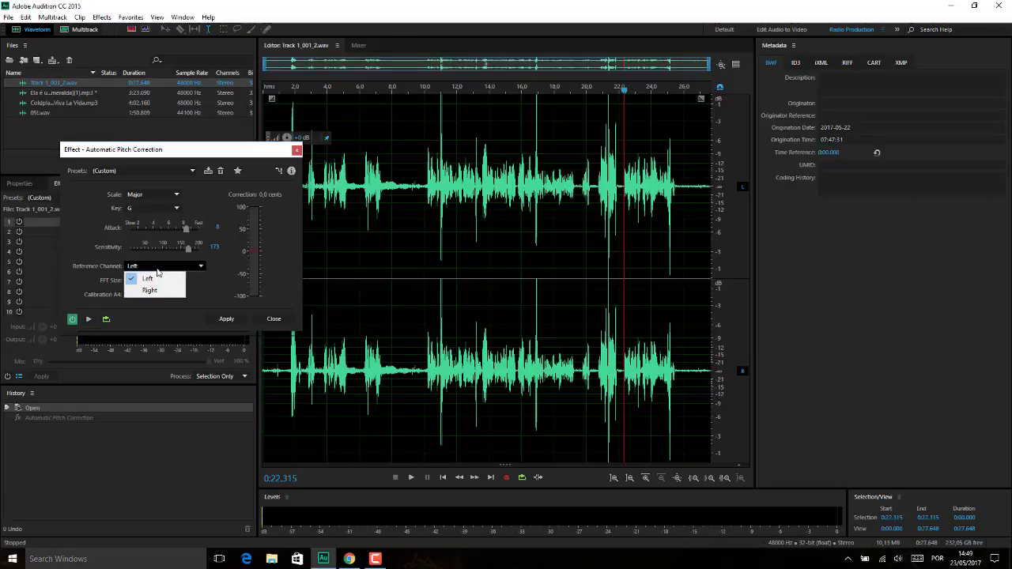
left_click(155, 277)
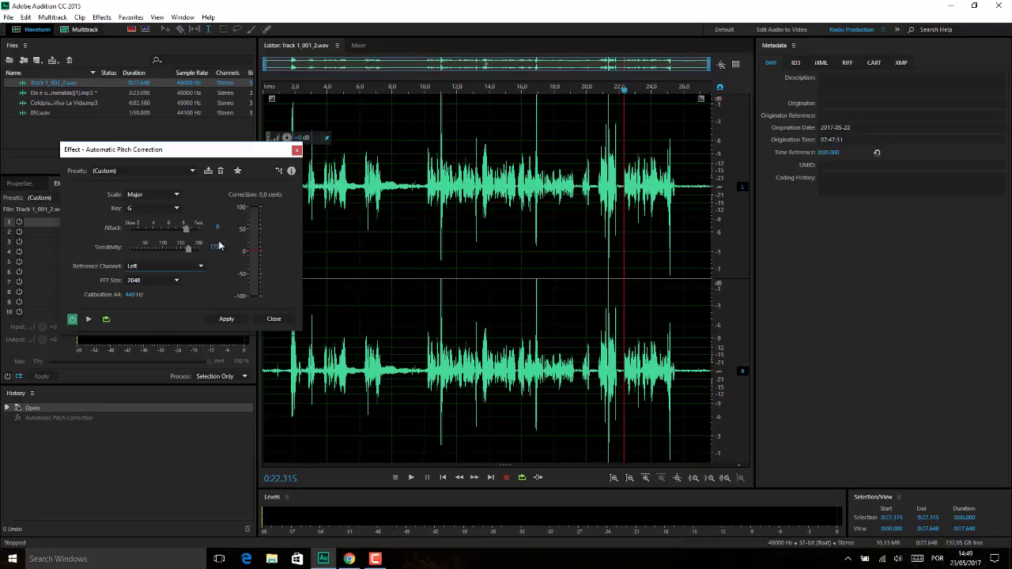
left_click(153, 281)
left_click(155, 282)
left_click(132, 294)
Step: Inspect the effect's channel map routing, return to its settings, and close Automatic Pitch Correction without applying it
left_click(278, 171)
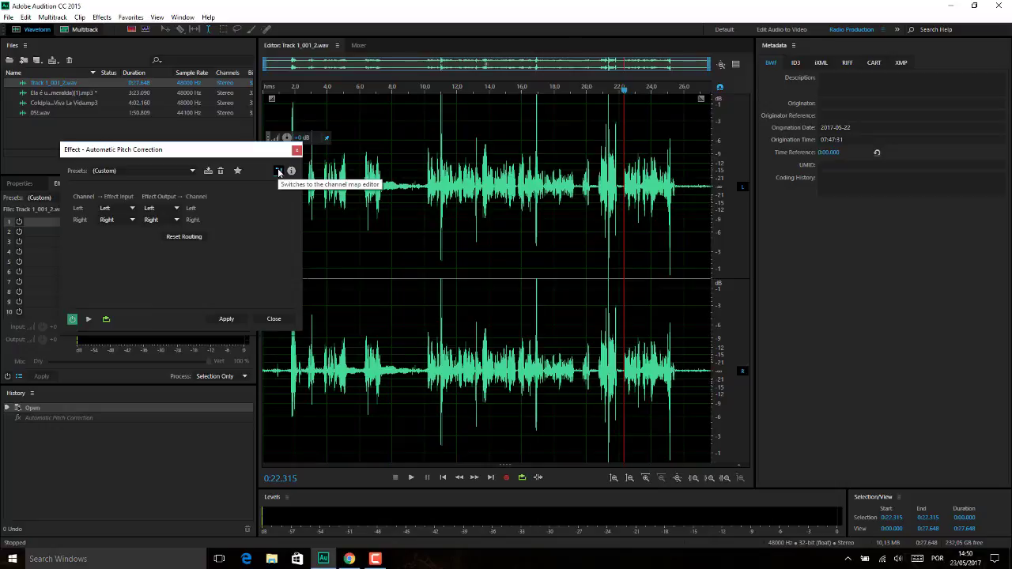
left_click(278, 170)
left_click(278, 172)
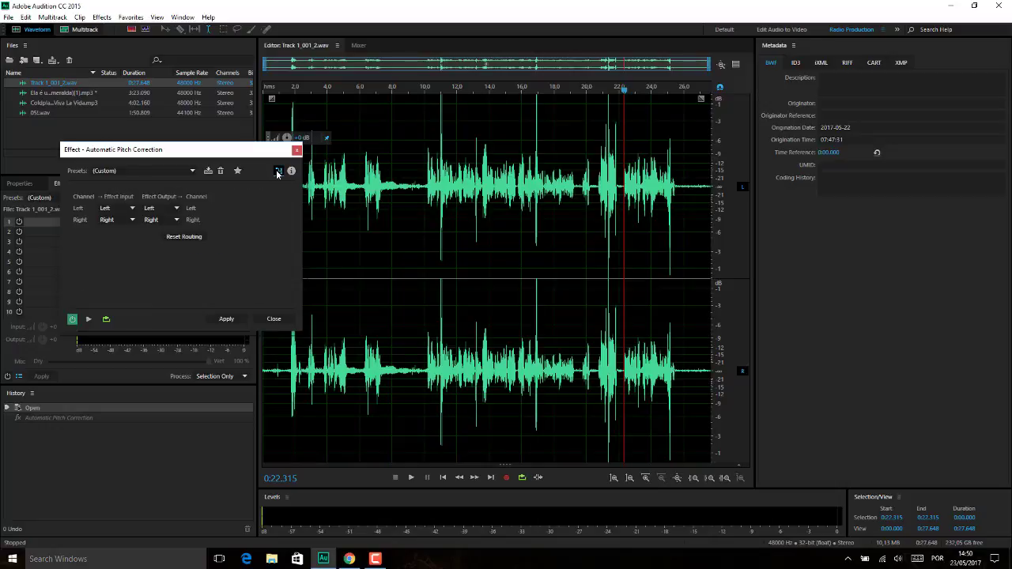
left_click(278, 171)
left_click(279, 170)
left_click(278, 172)
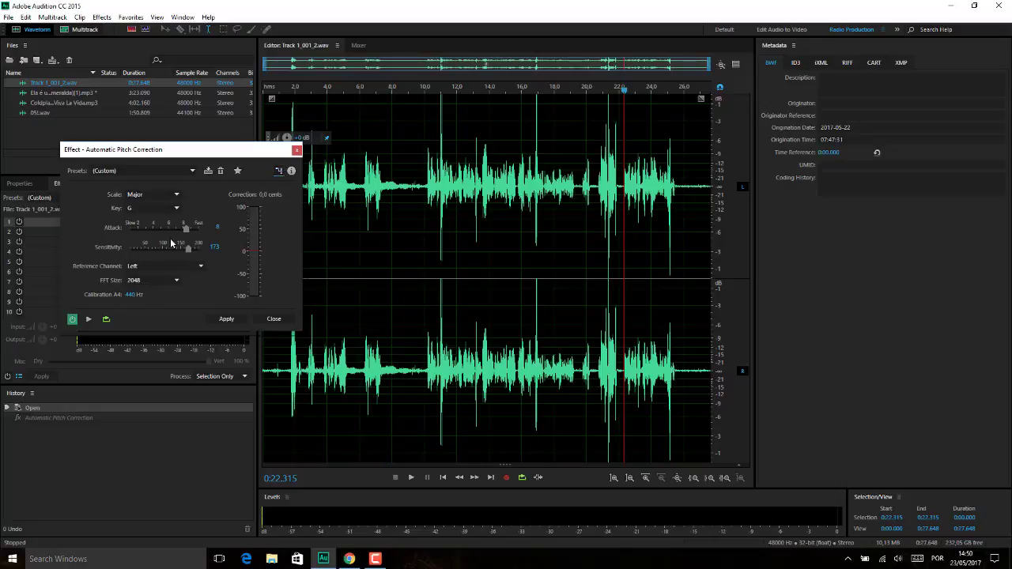
left_click(272, 319)
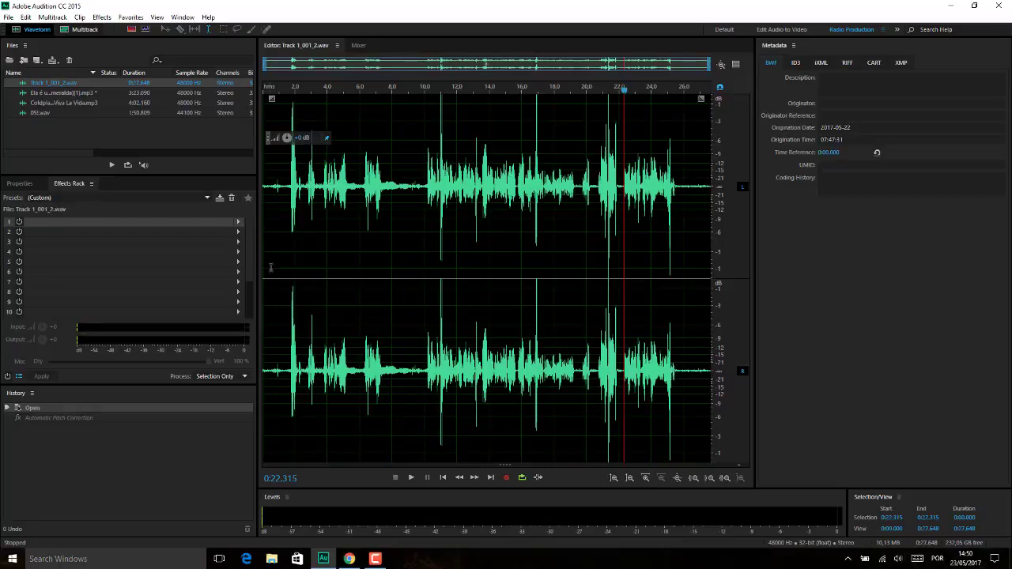
Step: Place the playhead at about 1.1 s and open the Manual Pitch Correction effect
left_click(281, 243)
left_click(101, 17)
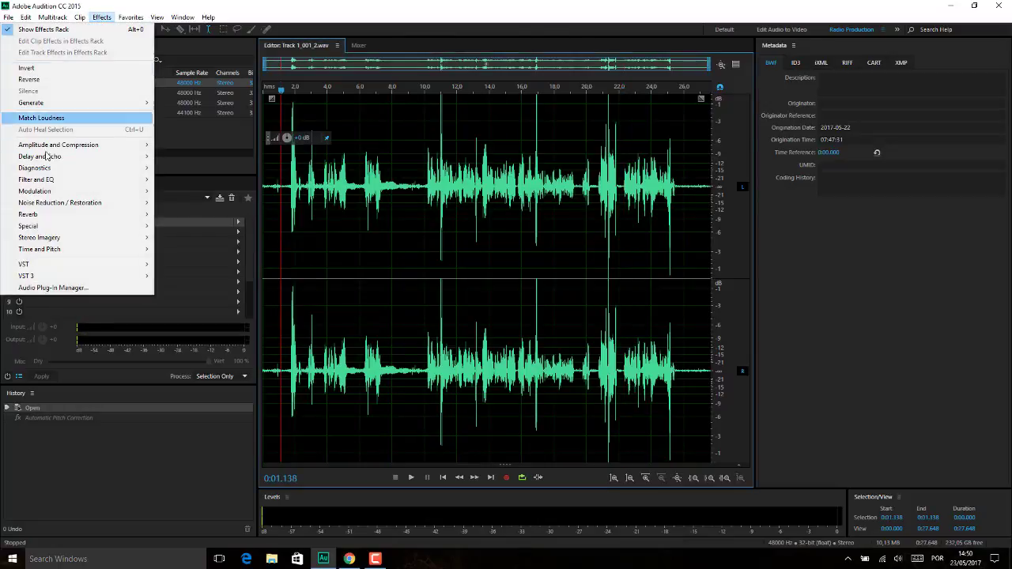
mouse_move(60, 249)
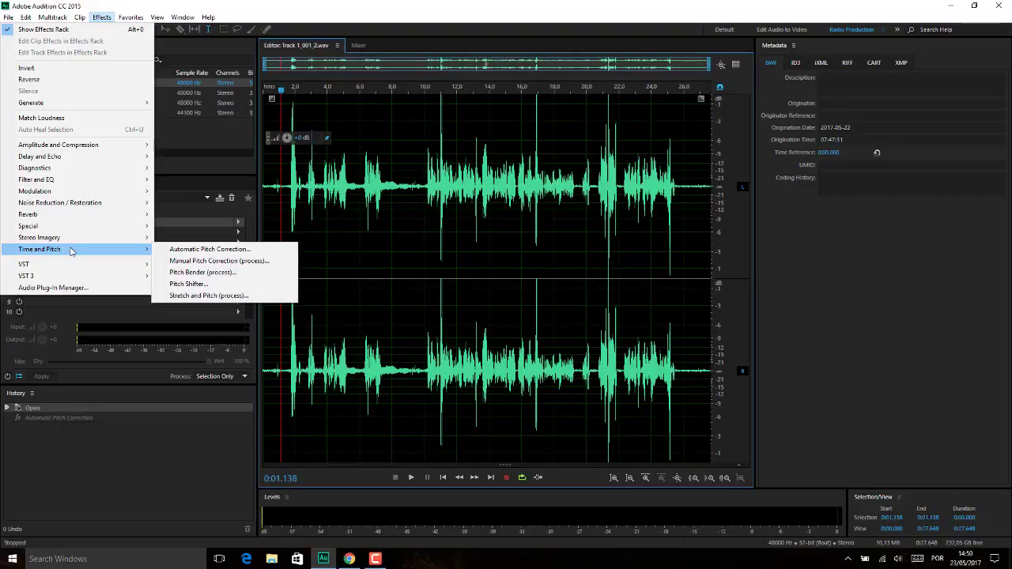
left_click(222, 261)
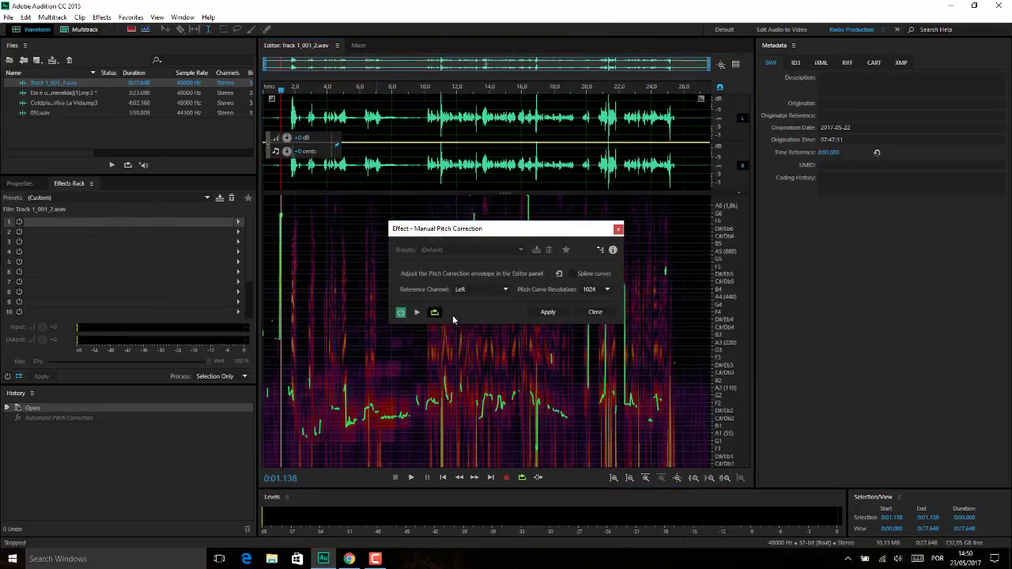
Step: Preview the uncorrected pitch curve briefly, then enable spline curves and set the pitch curve resolution to 4096
left_click(416, 313)
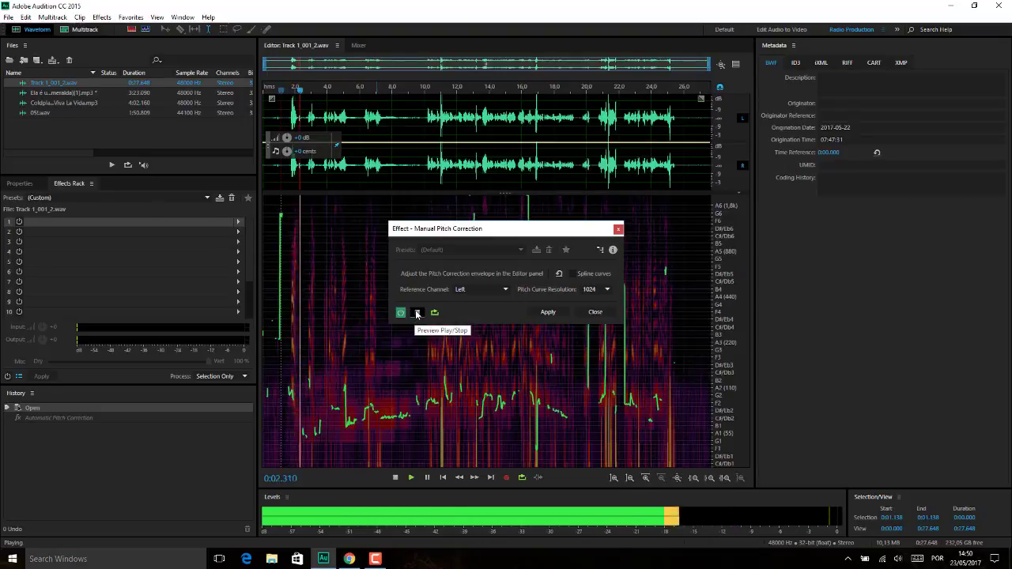
left_click(417, 313)
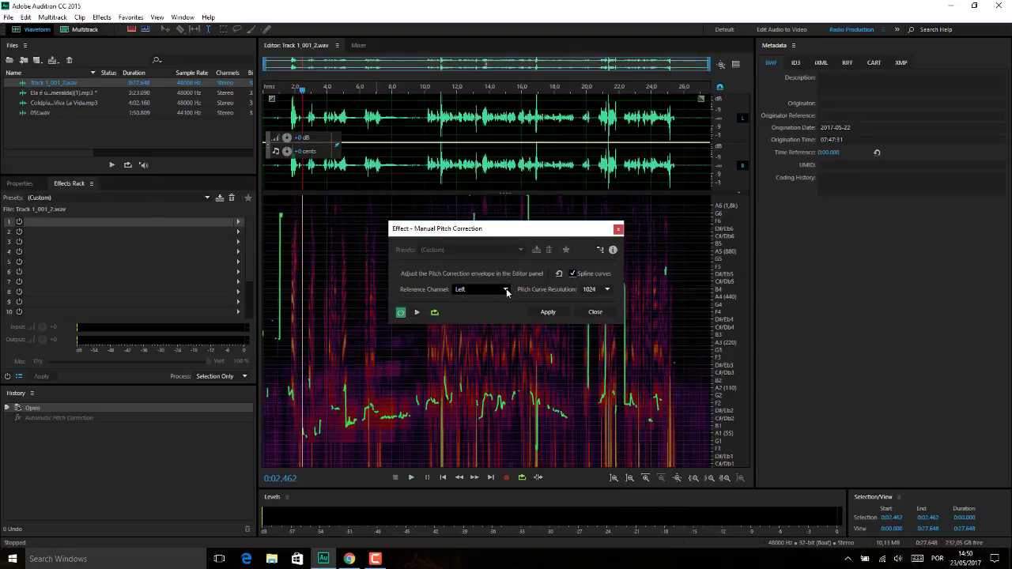
left_click(606, 290)
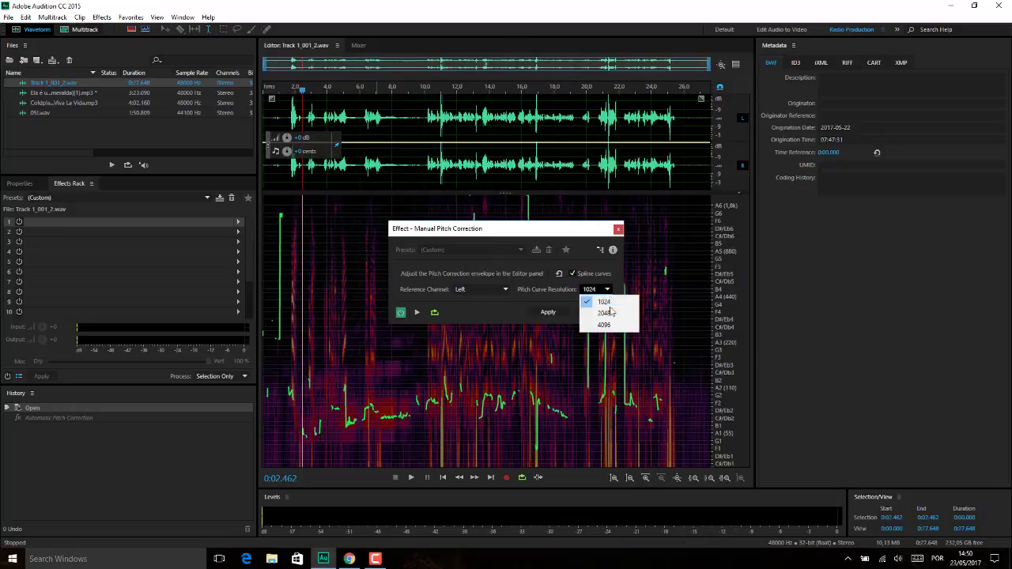
left_click(603, 324)
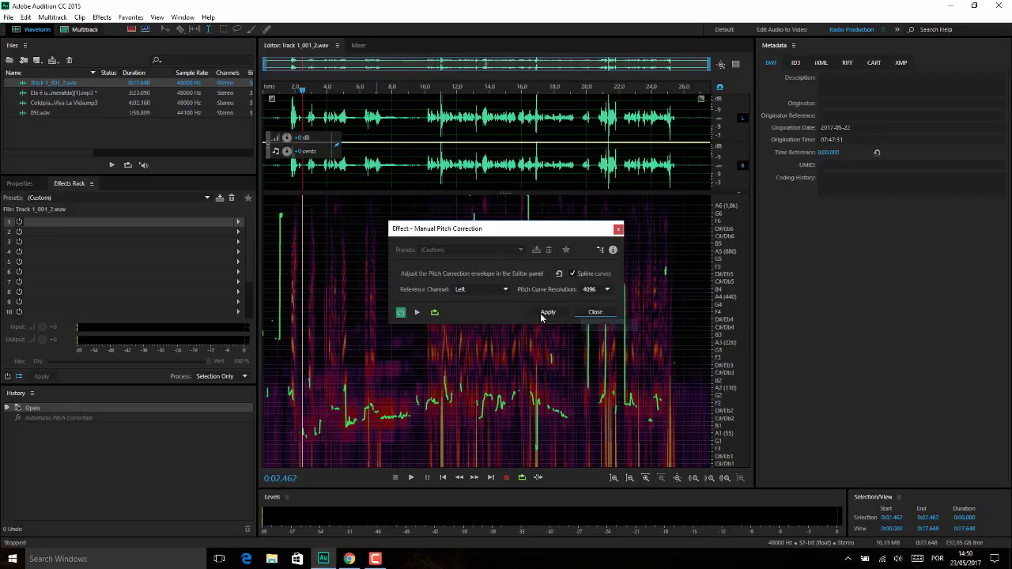
Step: Preview the voice with the 4096 resolution while uncovering more of the spectral pitch display, and stop playback
left_click(415, 313)
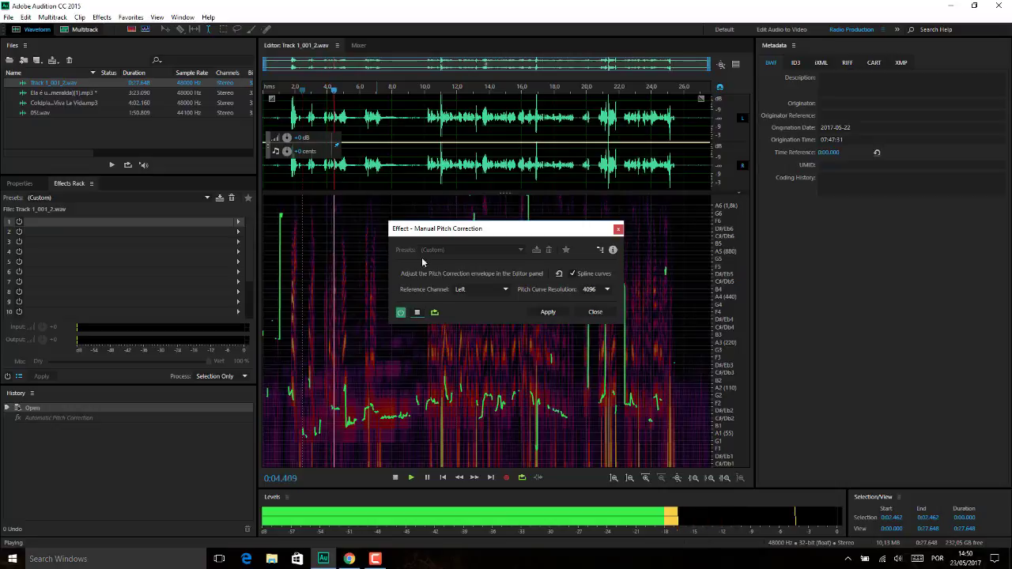
left_click_drag(443, 228, 563, 184)
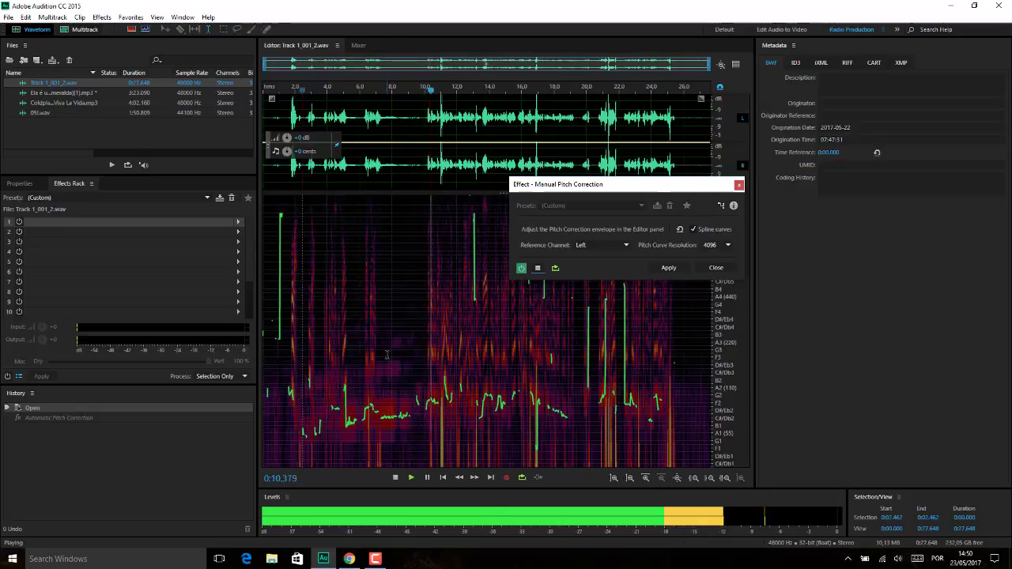
key("space")
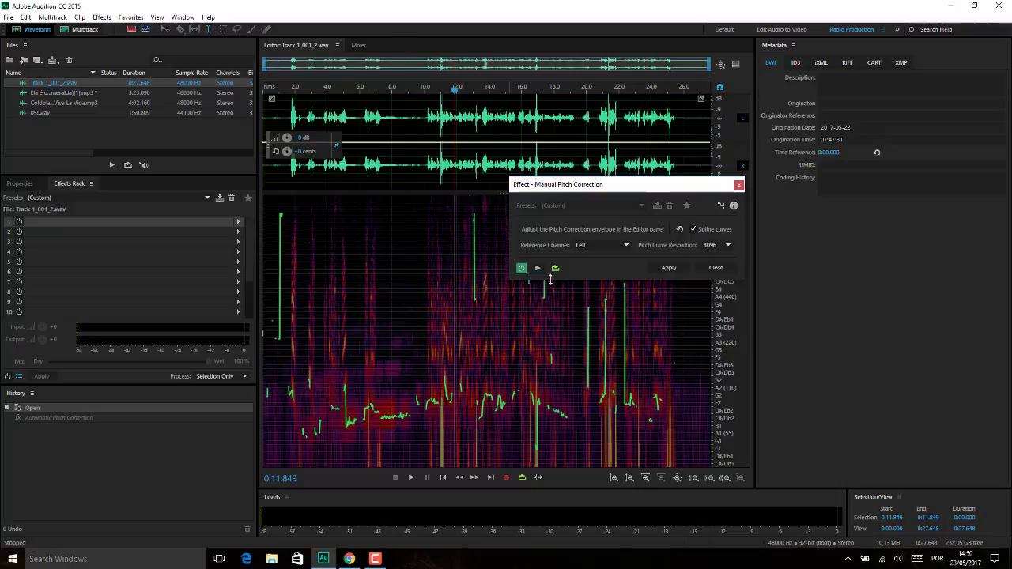
Step: Set the Manual Pitch Correction reference channel to Right and preview the voice
left_click(622, 249)
left_click(604, 272)
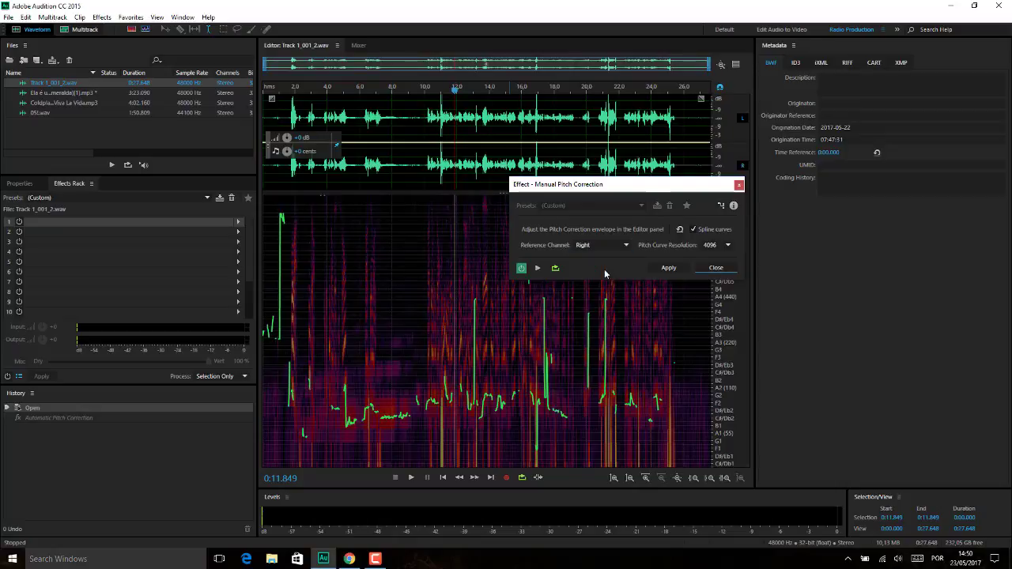
left_click(537, 268)
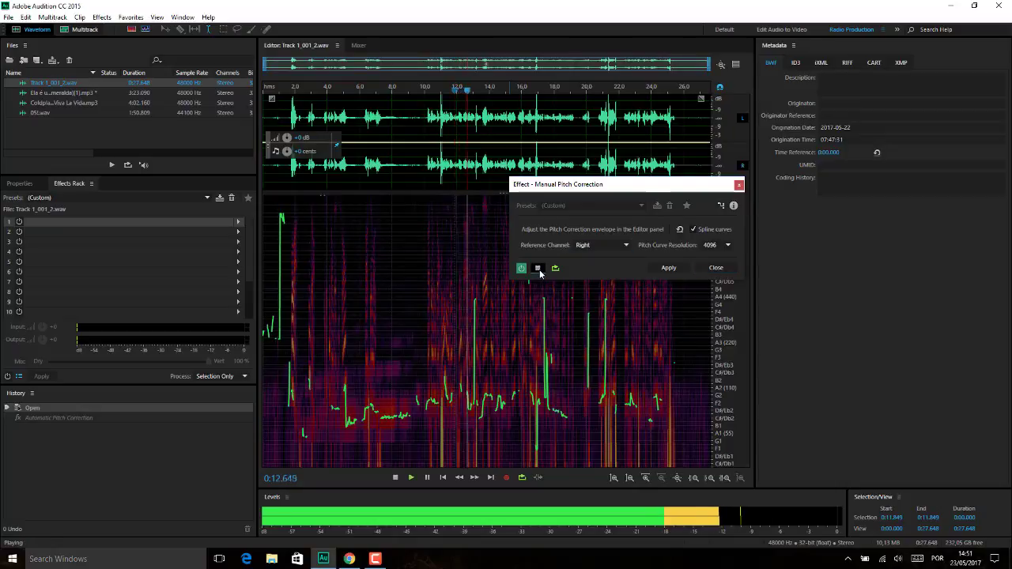
left_click(540, 267)
Step: Return the reference channel to Left and preview the voice for comparison
left_click(625, 247)
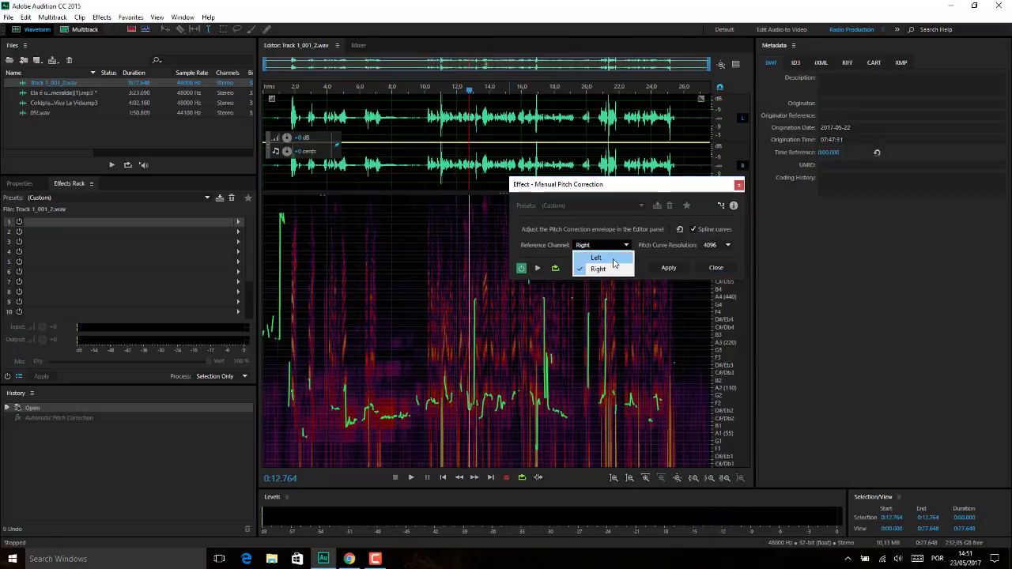
left_click(596, 258)
left_click(537, 268)
left_click(537, 268)
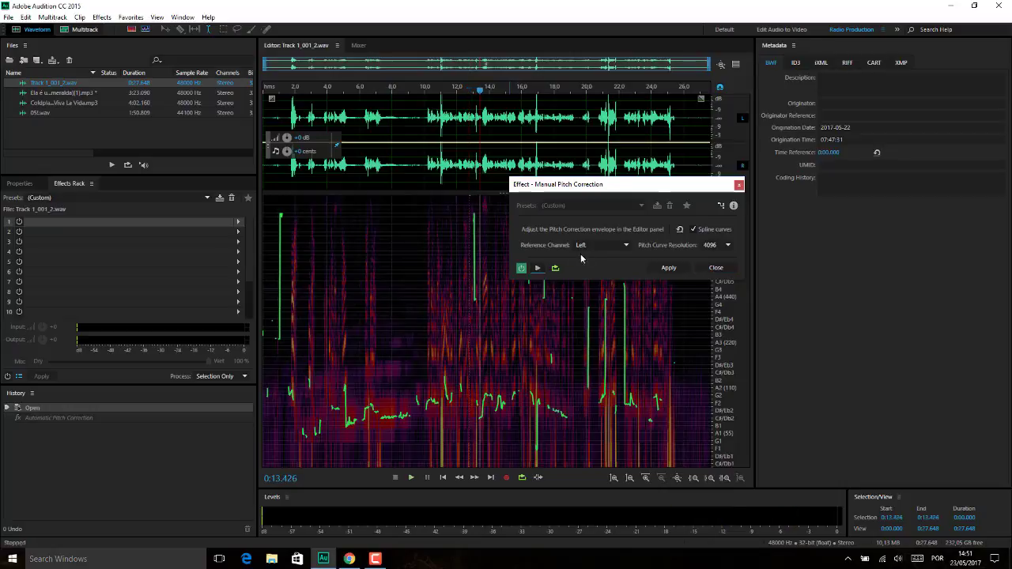
Step: Set the reference channel to Right with a pitch curve resolution of 2048 and preview the voice
left_click(600, 250)
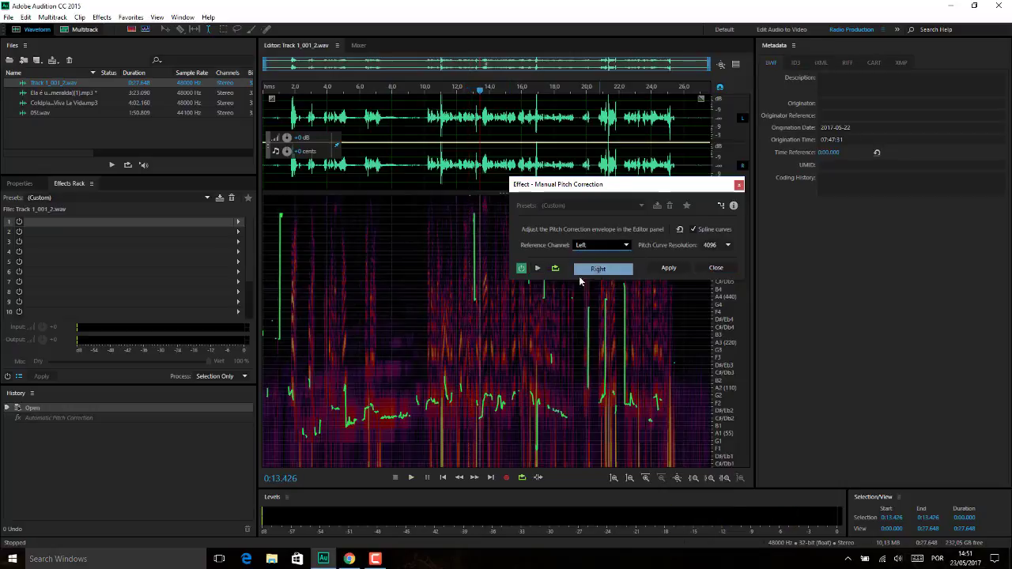
left_click(599, 271)
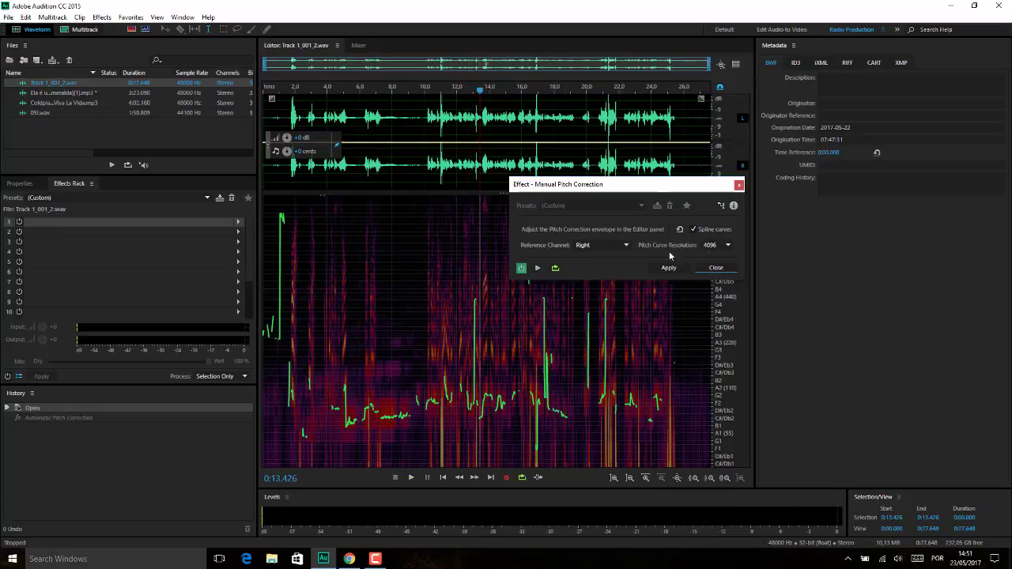
left_click(725, 248)
left_click(724, 268)
left_click(537, 268)
left_click(538, 268)
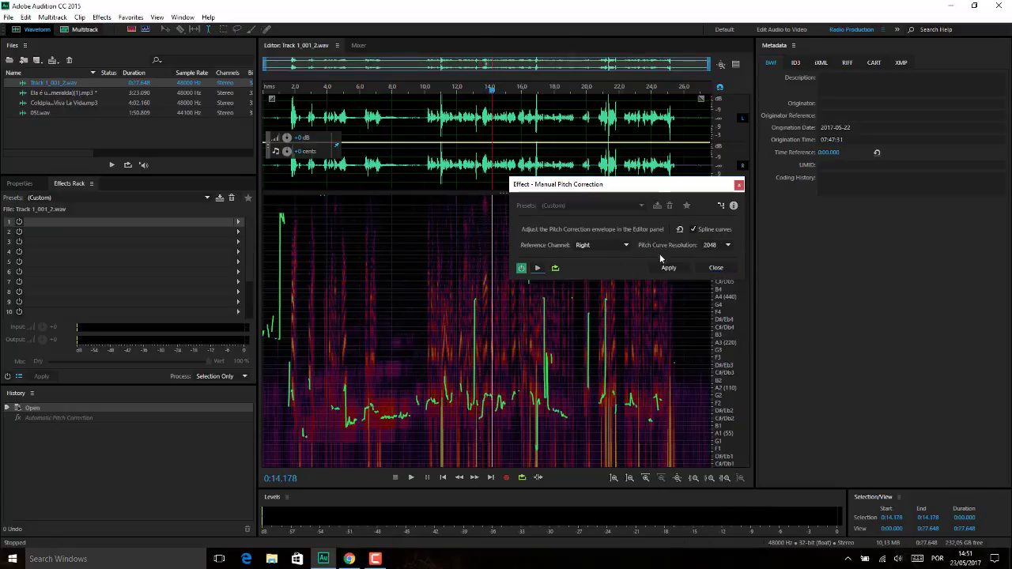
Step: Switch the pitch curve resolution to 1024 and back to 4096
left_click(725, 246)
left_click(722, 257)
left_click(718, 246)
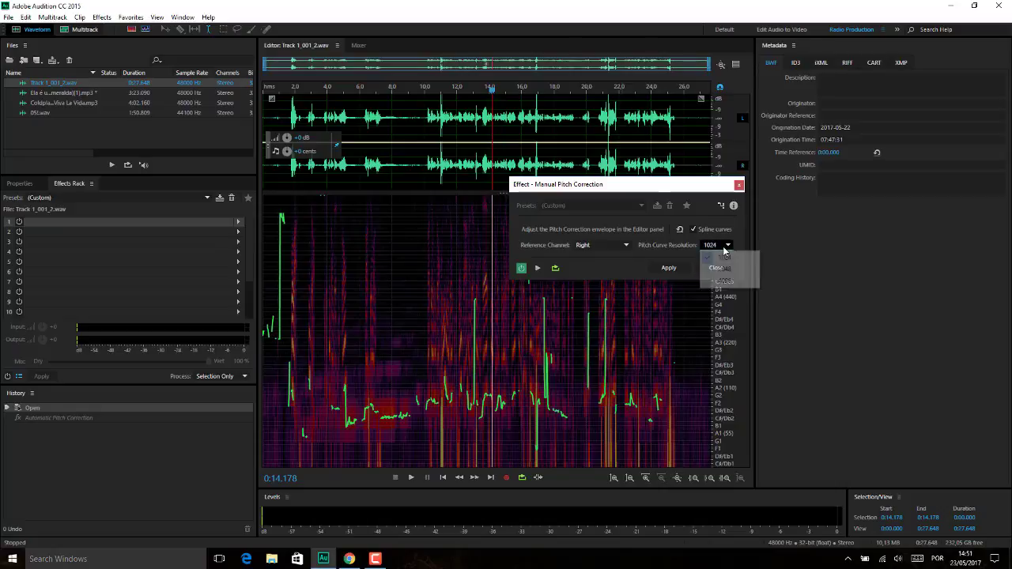
left_click(721, 280)
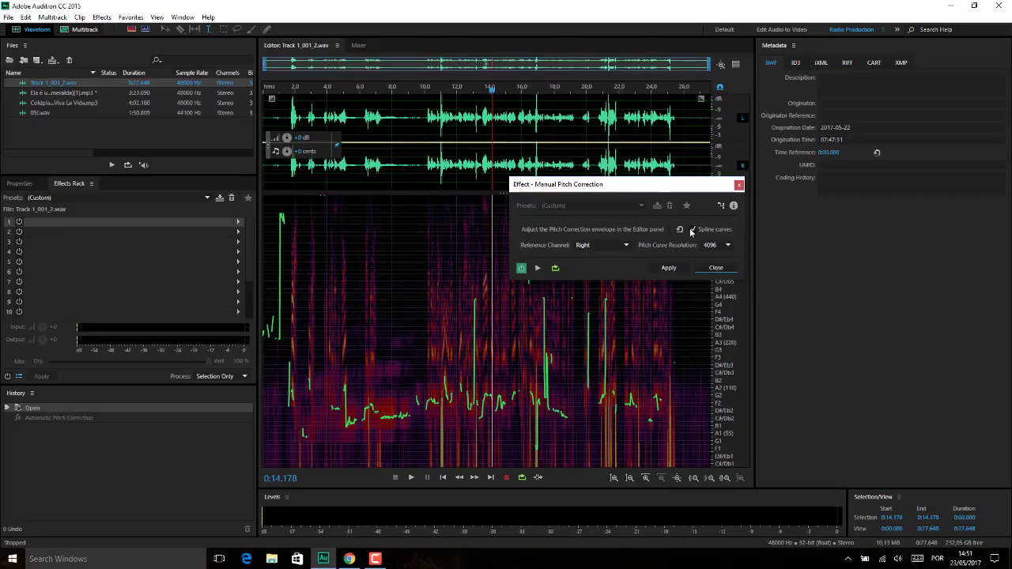
Step: Turn off spline curves for the pitch correction and preview the voice twice
left_click(537, 269)
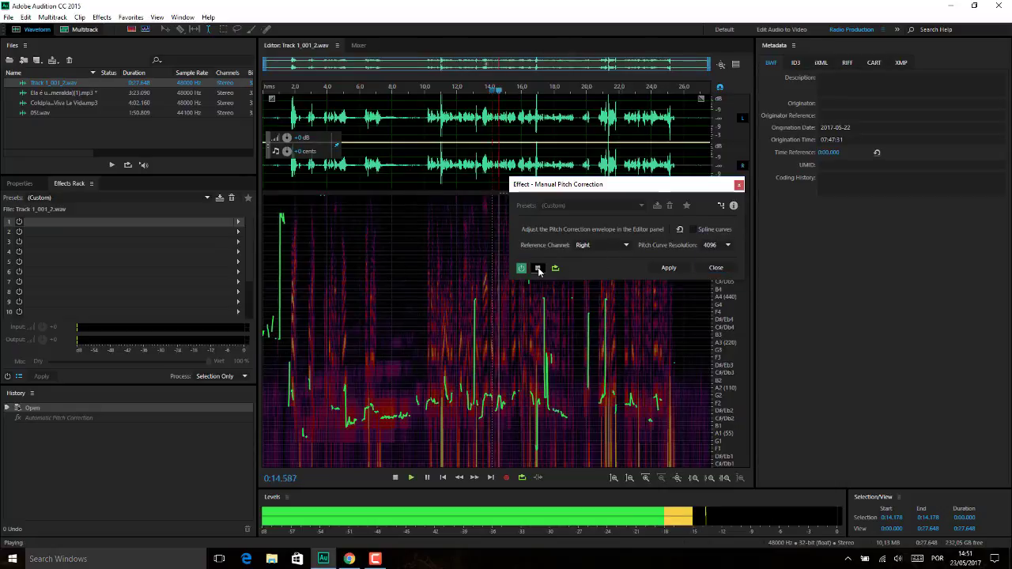
left_click(537, 269)
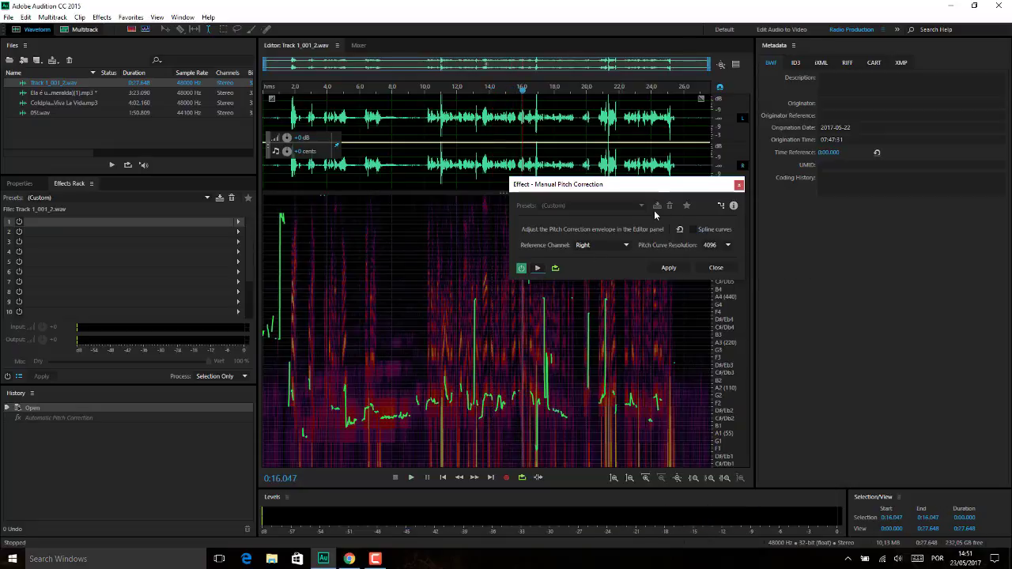
left_click(538, 269)
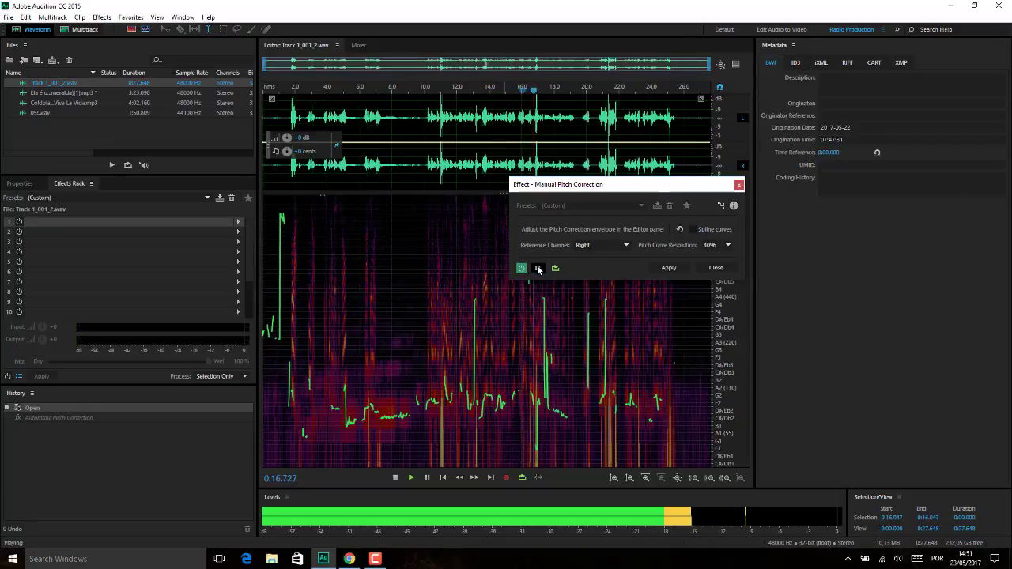
left_click(537, 268)
Step: Open the Pitch Bender effect from the Time and Pitch effects and start previewing its default preset
left_click(103, 17)
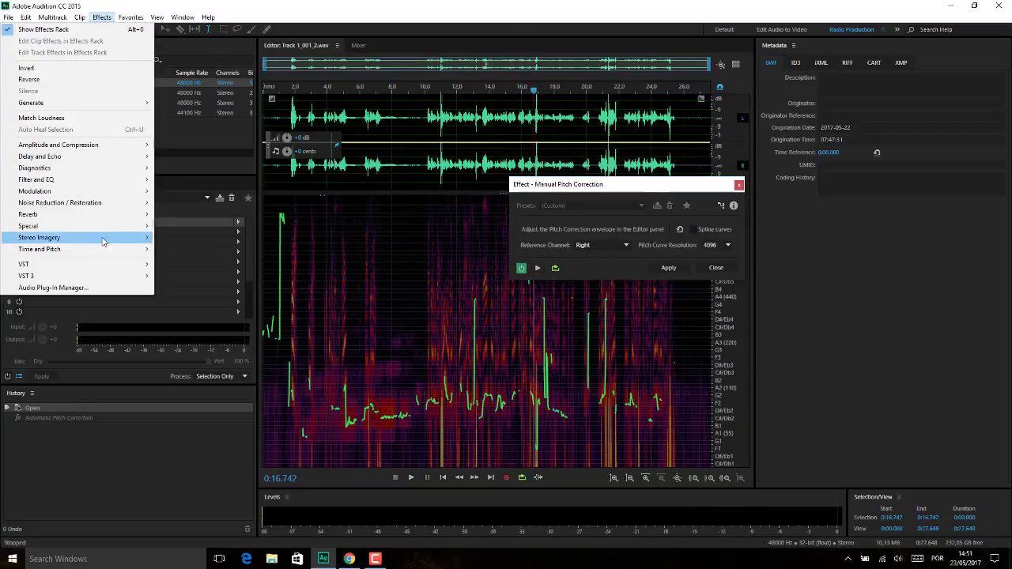
mouse_move(107, 251)
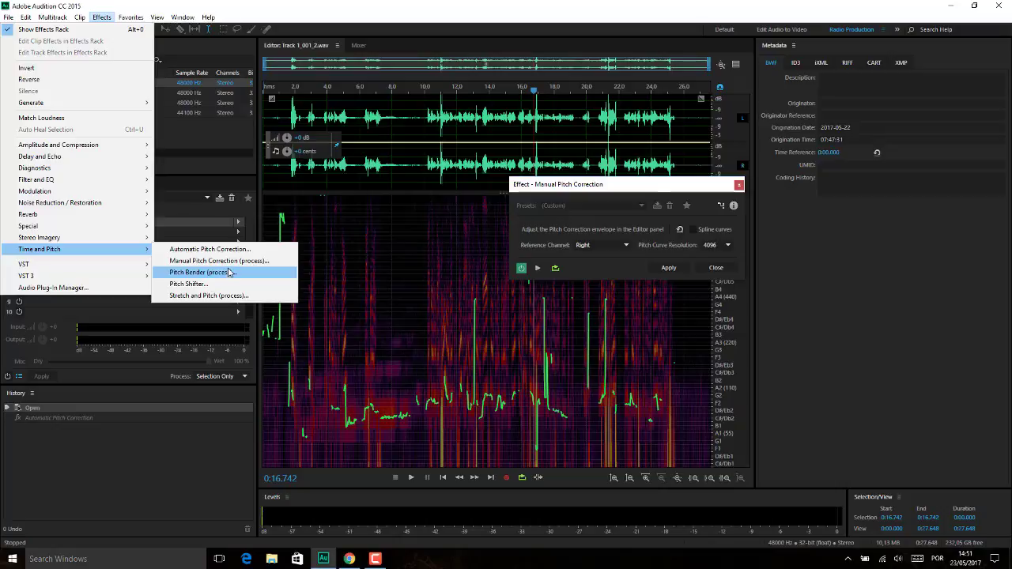
left_click(223, 272)
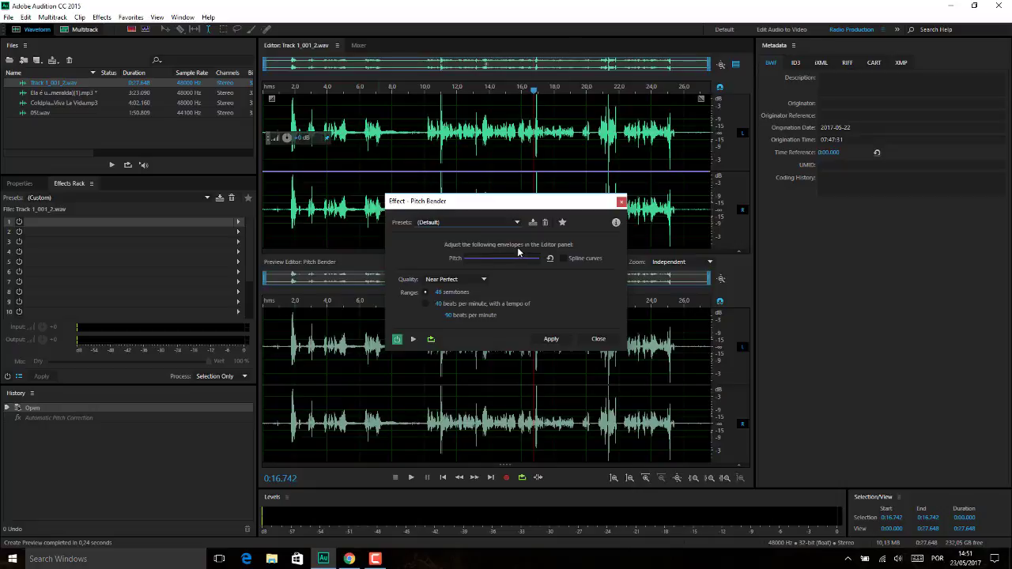
left_click(412, 340)
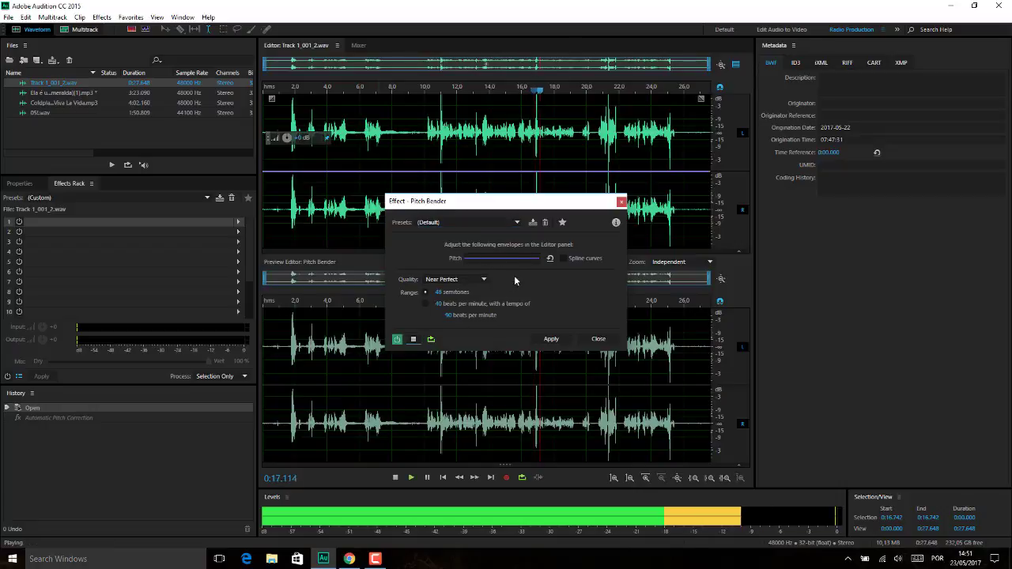
Step: Set the Pitch Bender quality to Good and check the preset list without choosing one
left_click(485, 282)
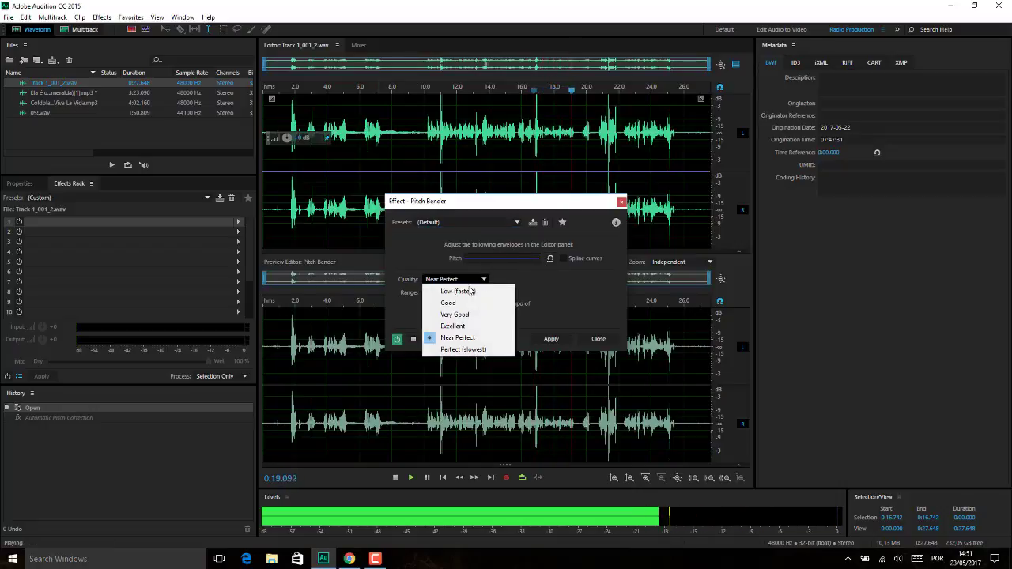
left_click(470, 299)
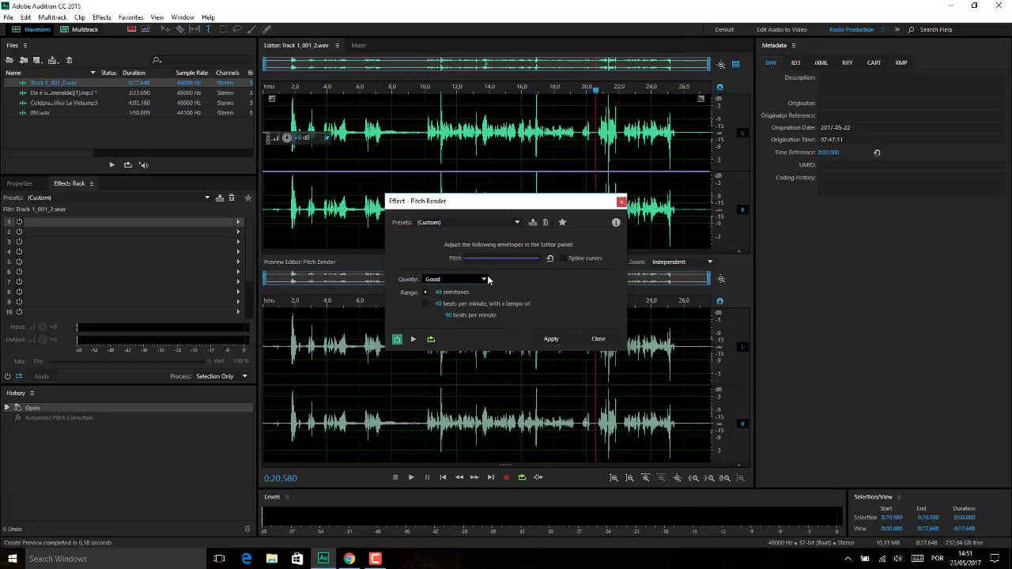
left_click(517, 223)
left_click(518, 225)
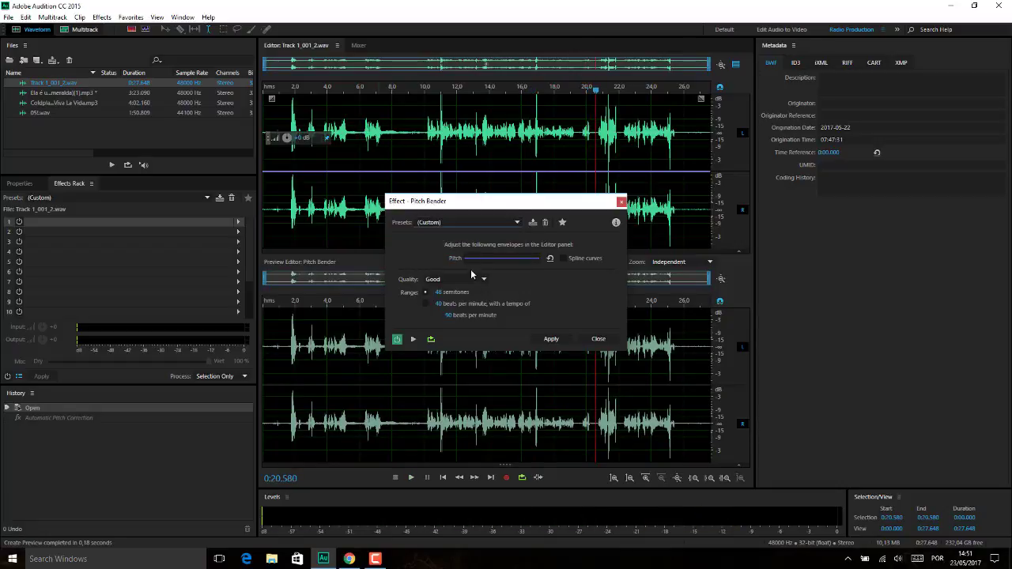
Step: Set the Pitch Bender quality to Very Good and preview the voice
left_click(480, 281)
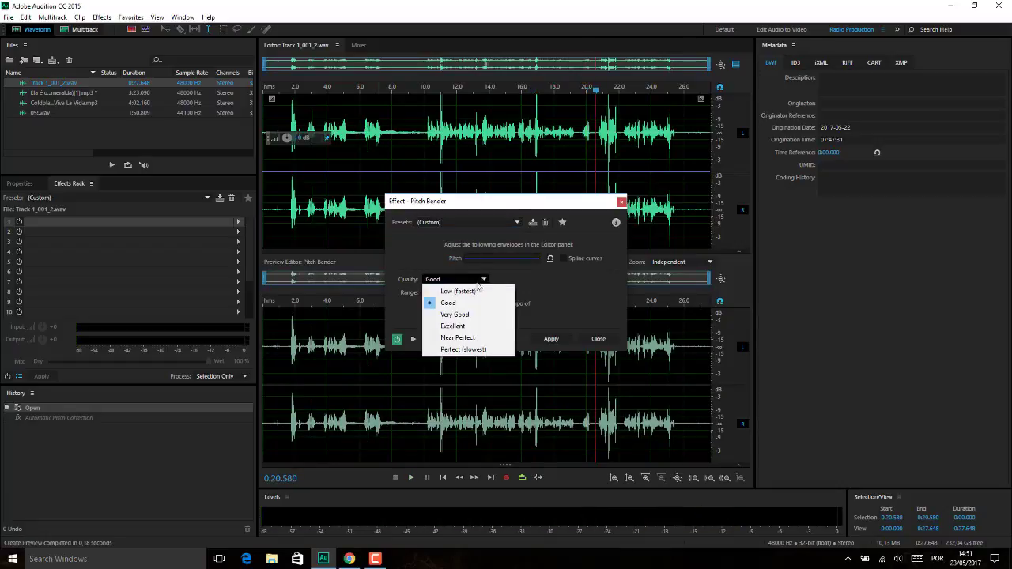
left_click(457, 314)
left_click(415, 338)
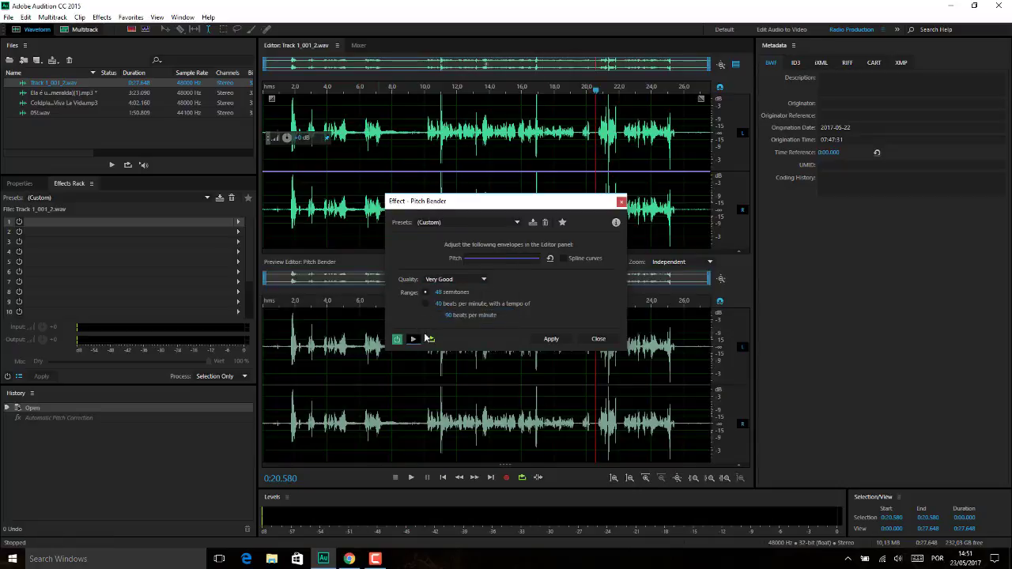
left_click(412, 340)
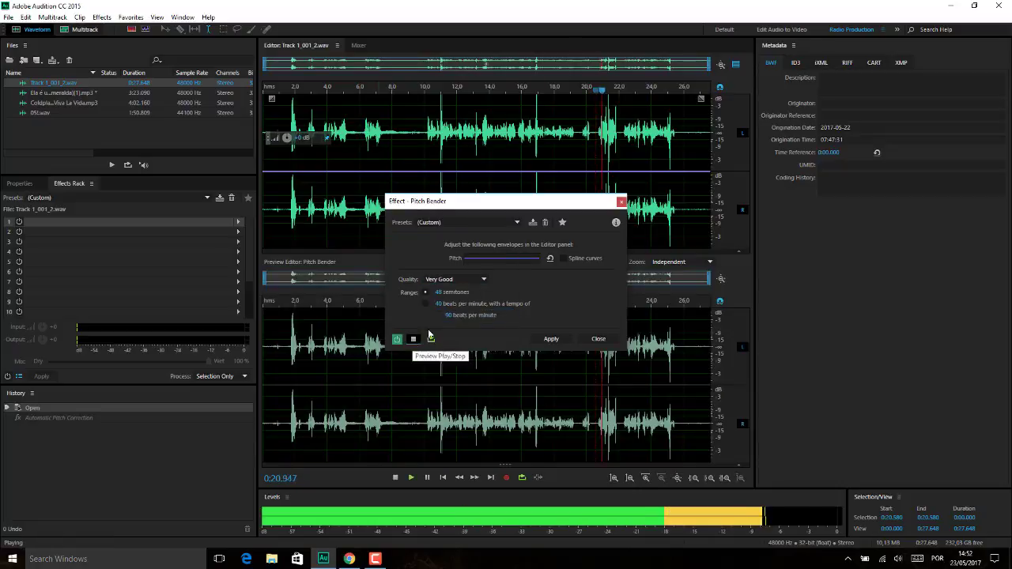
Step: Set the Pitch Bender quality to Excellent, place the playhead at about 2 s and preview the voice
left_click(480, 281)
left_click(471, 327)
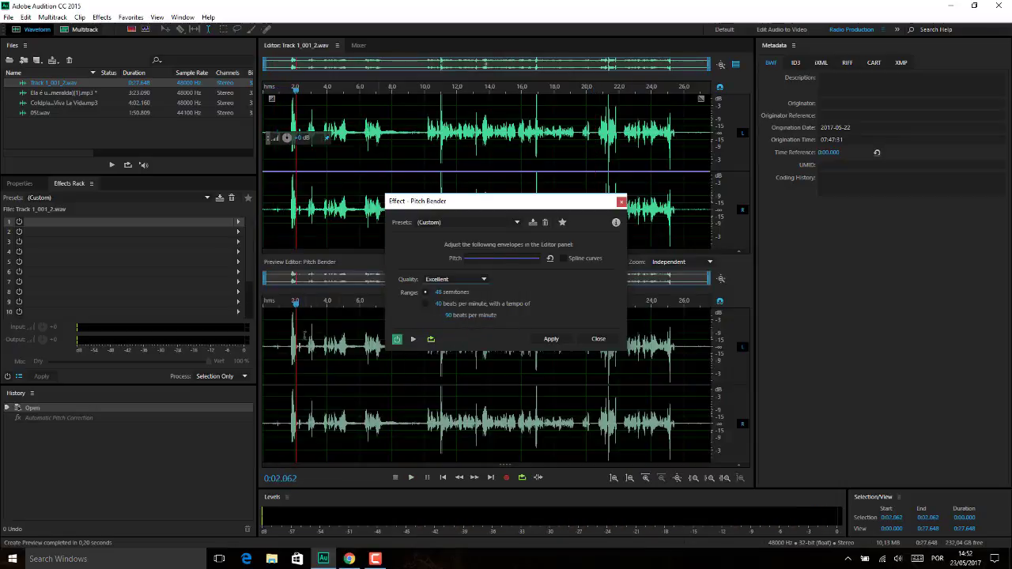
left_click(412, 341)
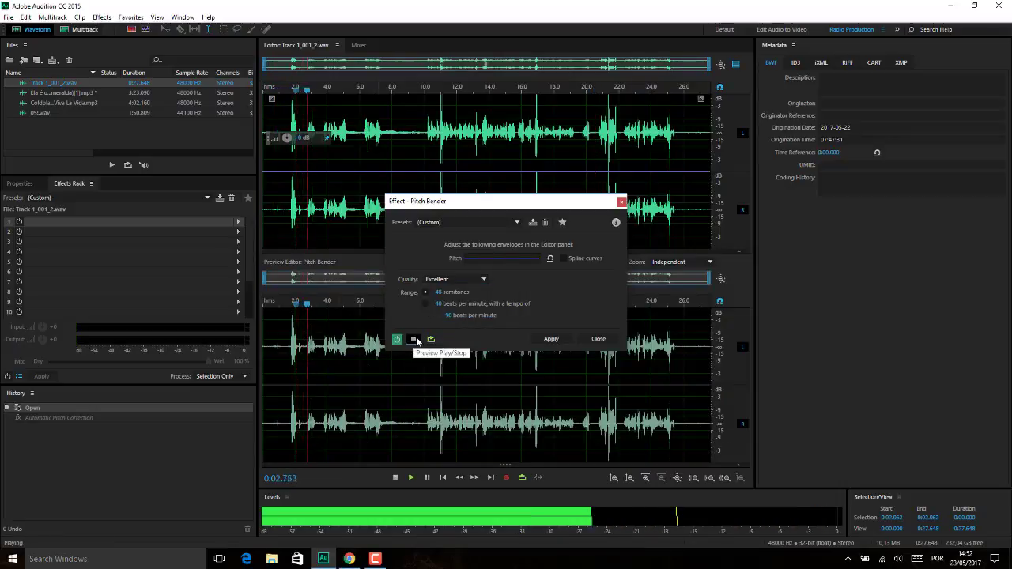
left_click(417, 340)
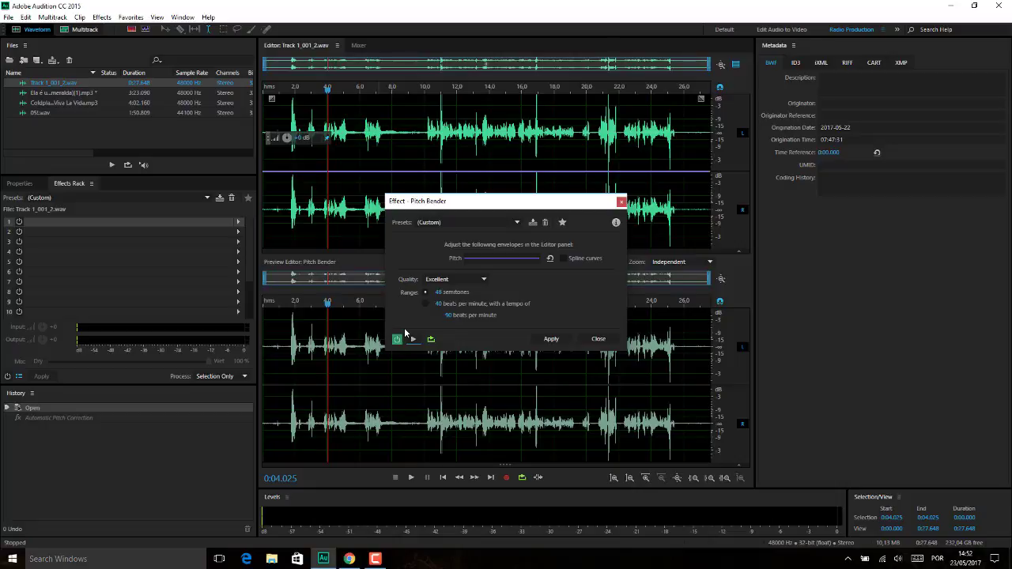
Step: Preview the voice through the Pitch Bender from about 4 s with the Excellent quality setting, and stop playback
left_click(413, 340)
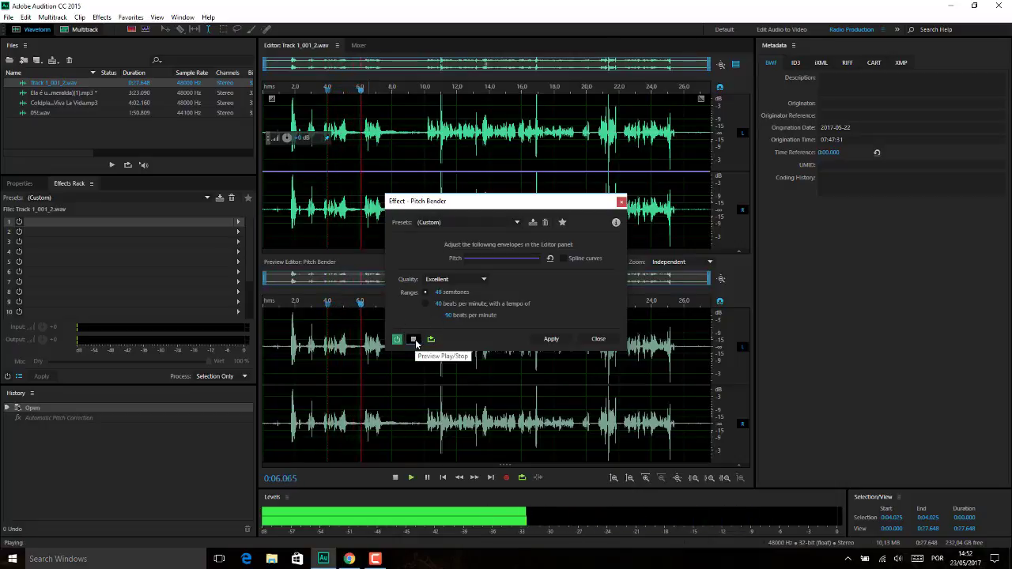
left_click(413, 340)
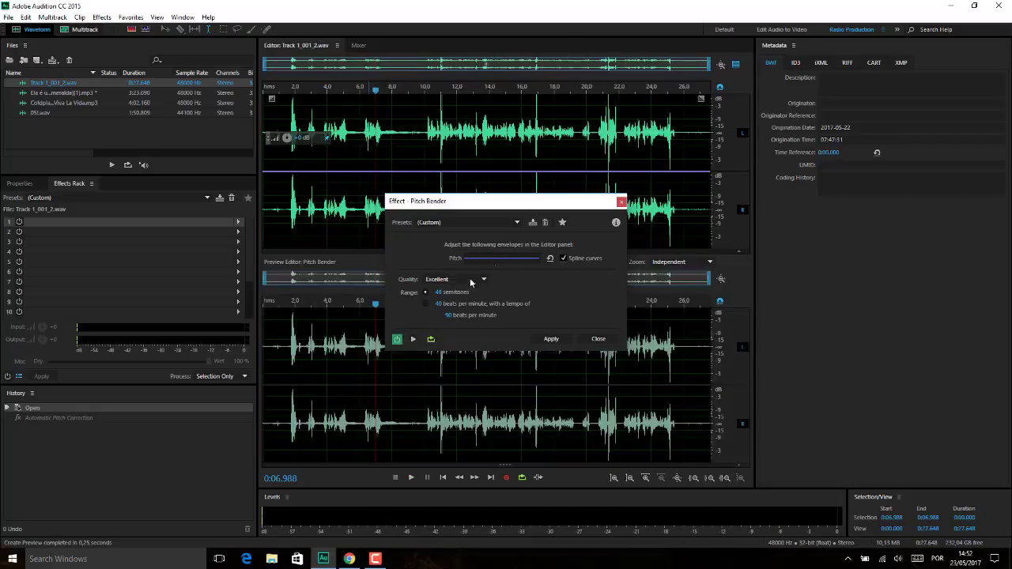
Step: Load the Pitch Bender presets Down A Whole Step and Just Winding Up in turn, previewing the voice with each
left_click(518, 222)
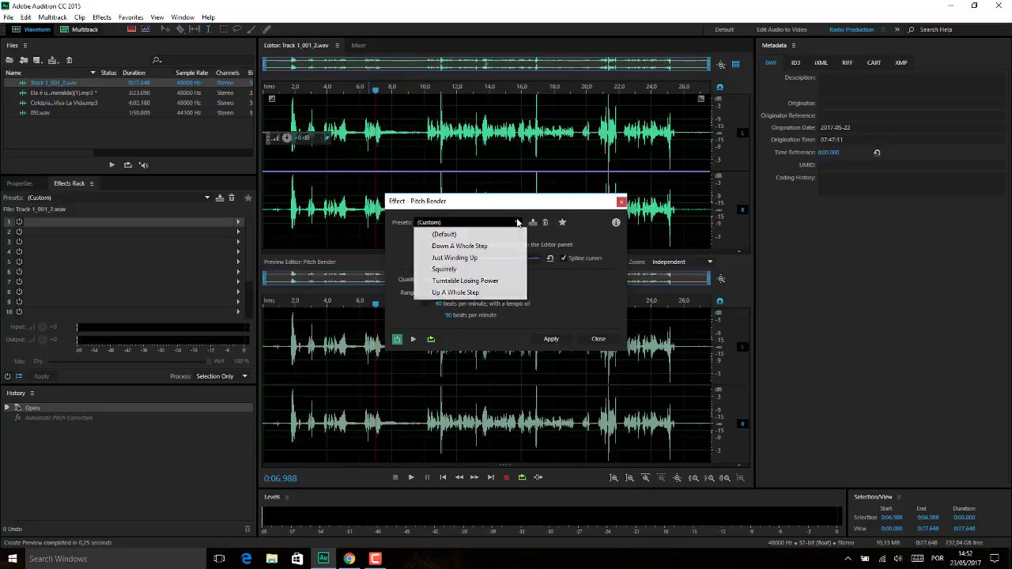
left_click(503, 245)
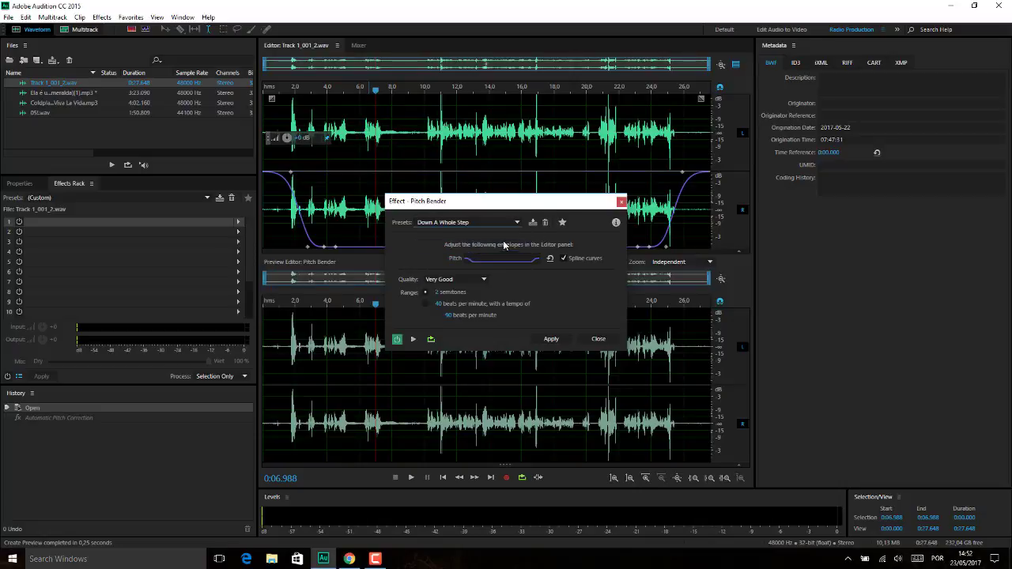
left_click(411, 341)
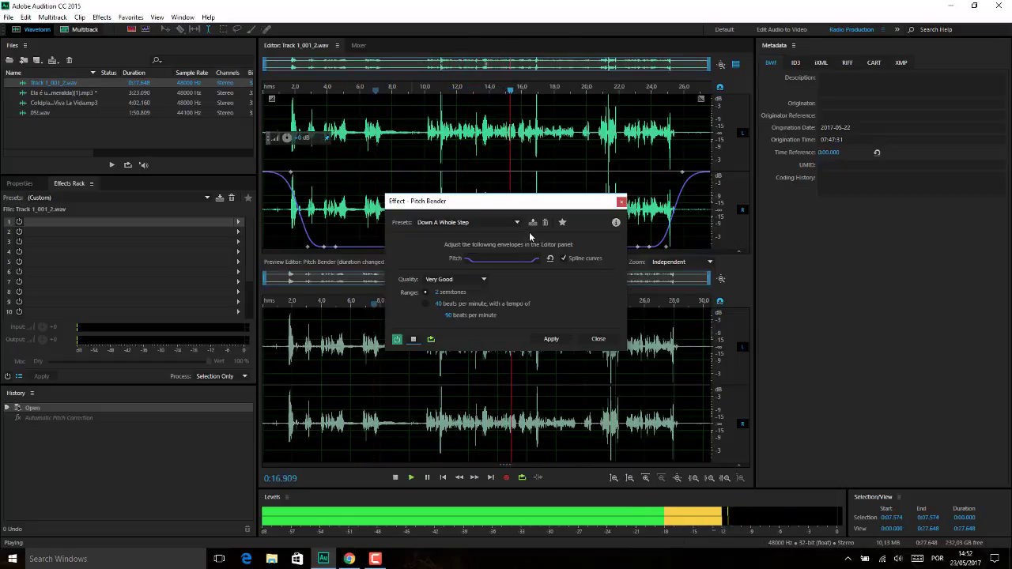
left_click(518, 223)
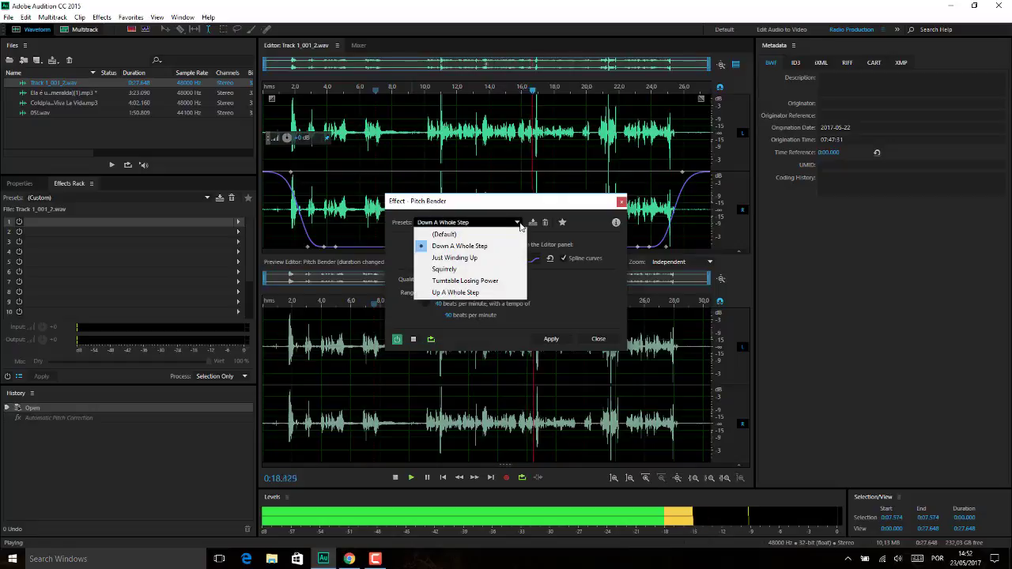
left_click(480, 257)
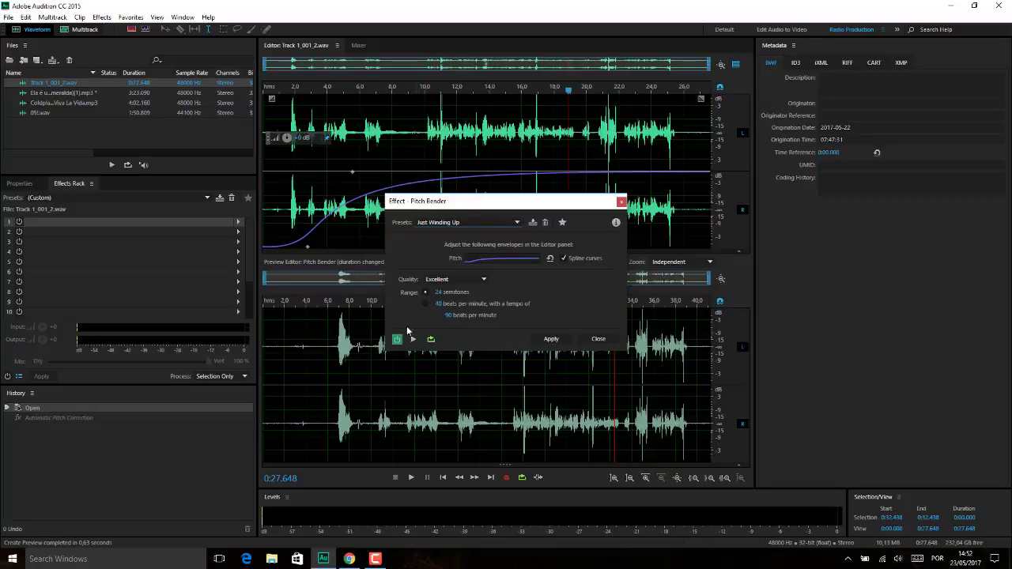
left_click(412, 339)
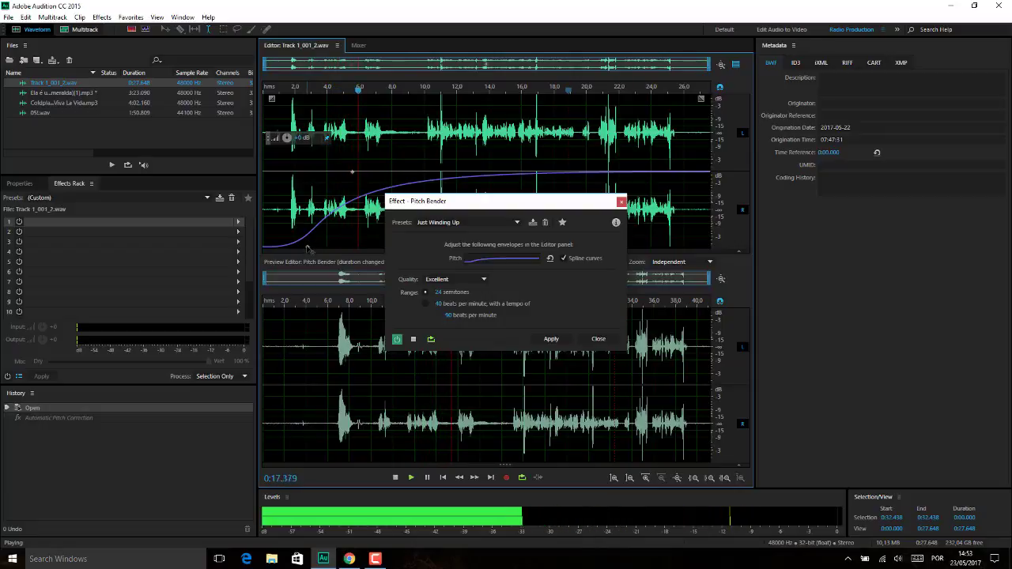
Step: Reshape the pitch envelope by raising the point near 3 s and moving the second to about 13 s, lowering it gradually while previewing
left_click_drag(308, 248, 473, 153)
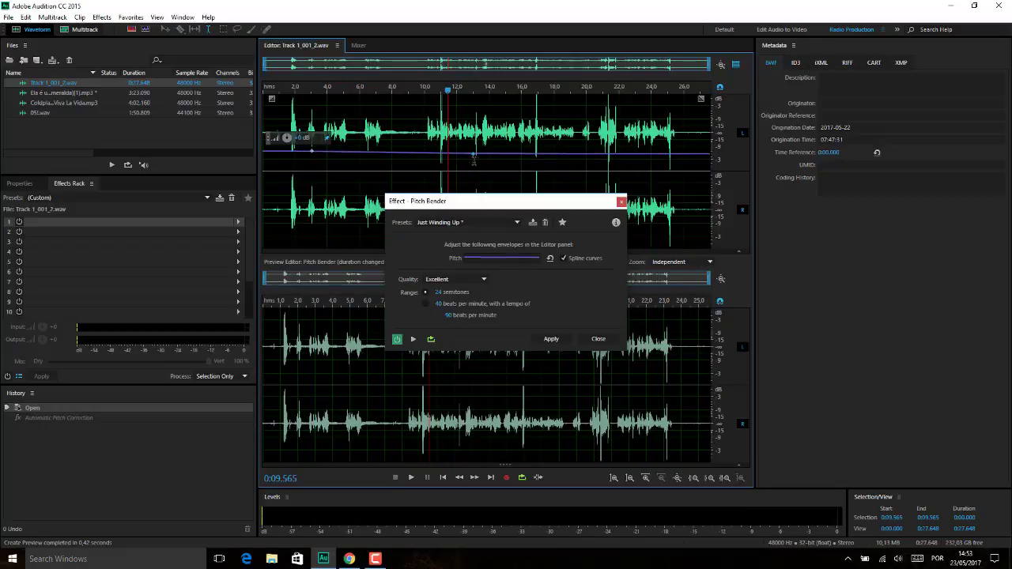
left_click(412, 338)
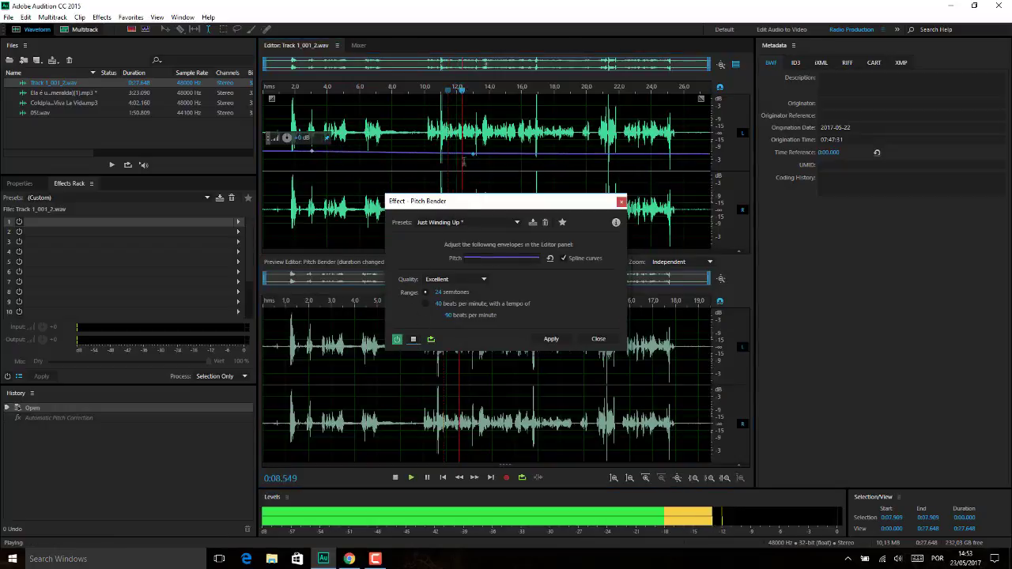
left_click_drag(475, 156, 476, 167)
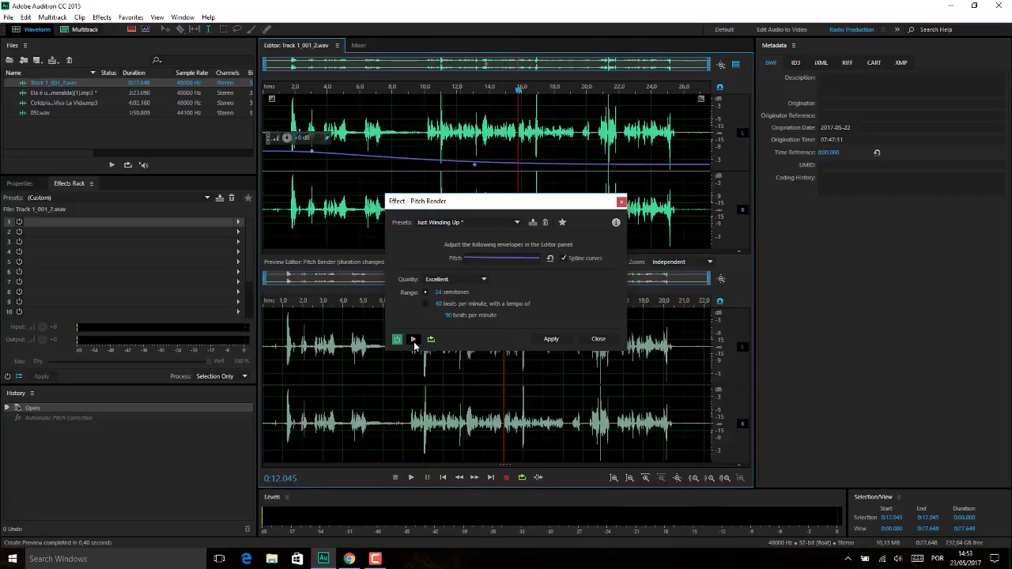
left_click(413, 339)
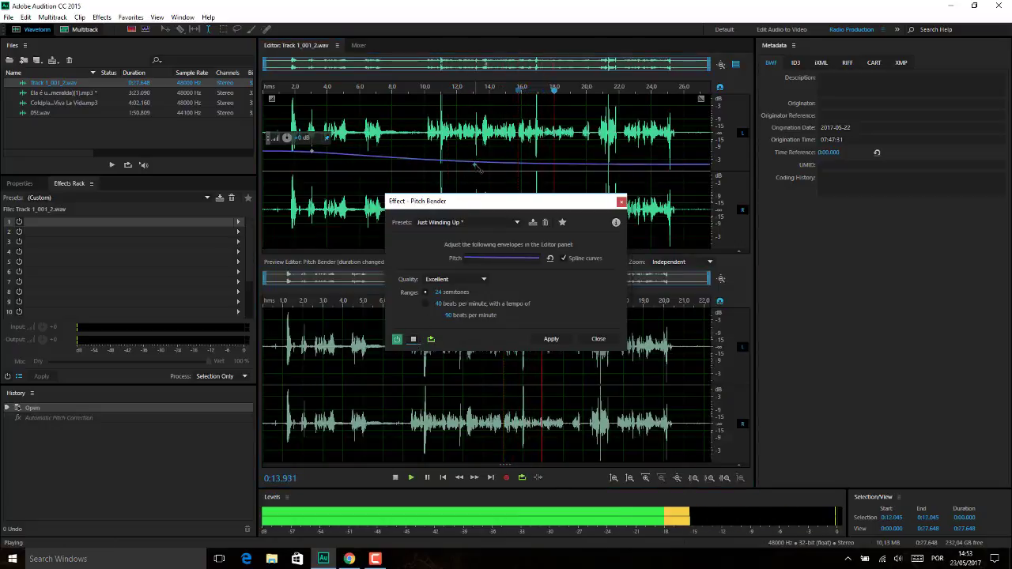
left_click_drag(477, 167, 475, 185)
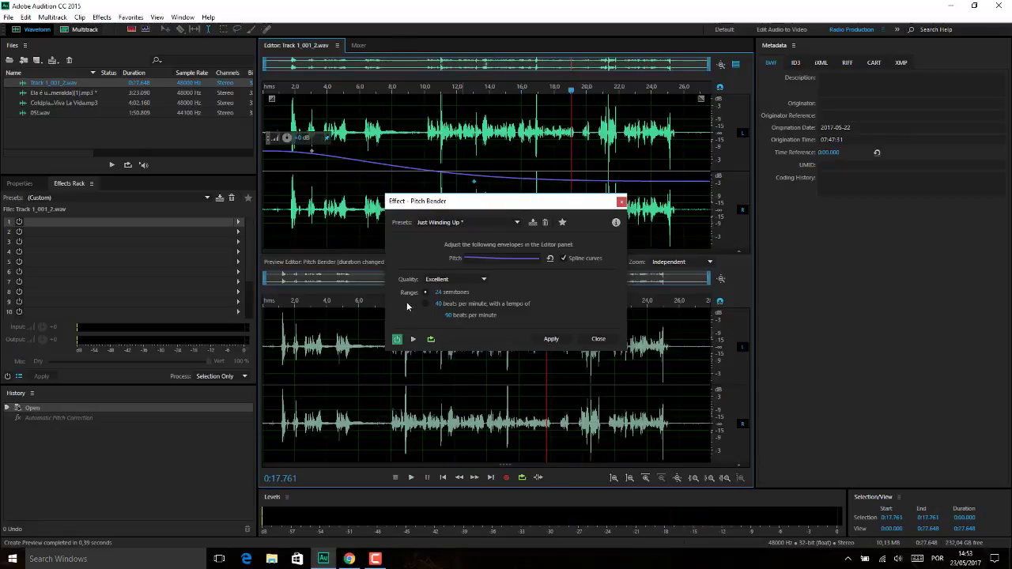
left_click(415, 339)
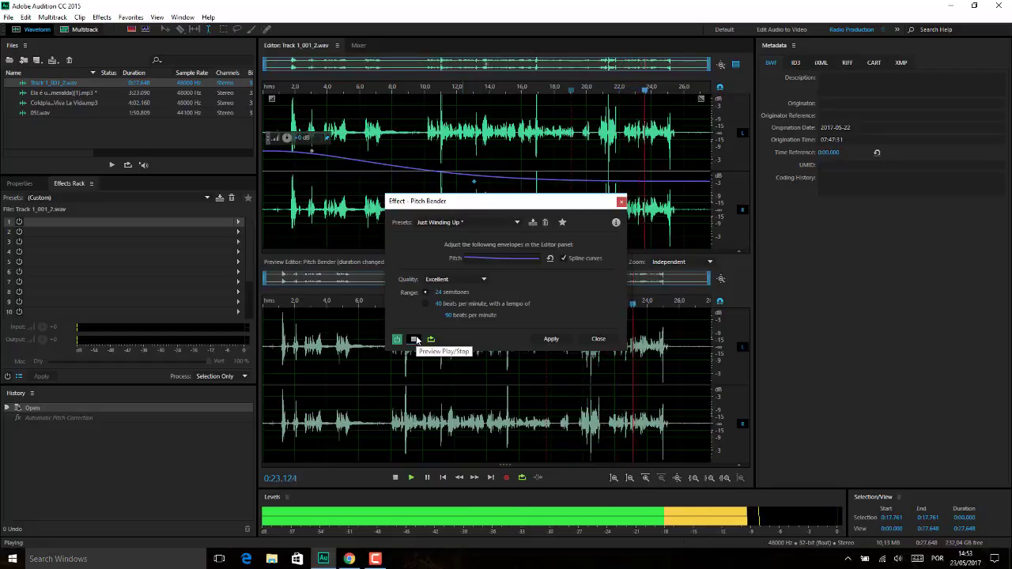
left_click(415, 339)
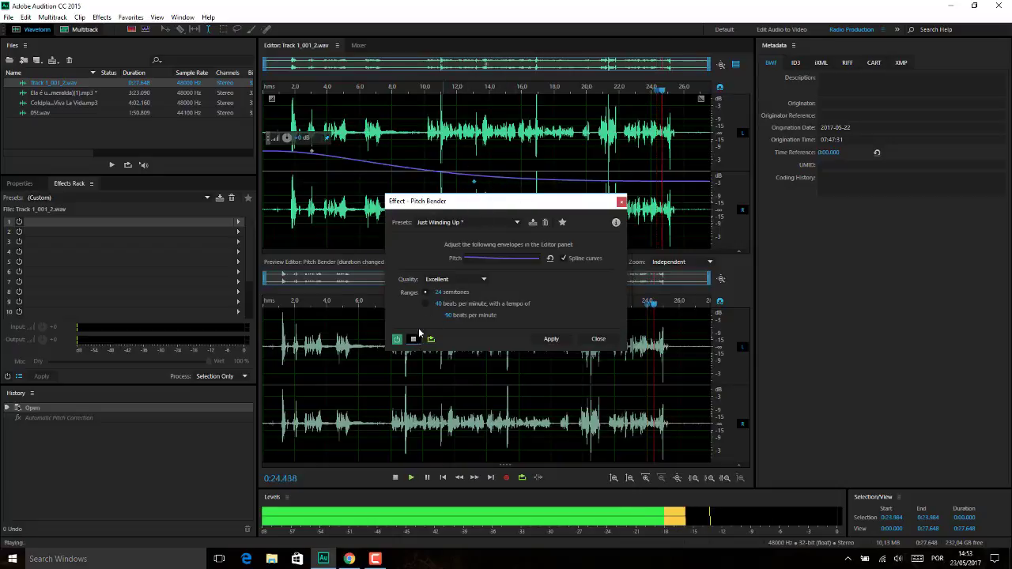
left_click(415, 340)
Step: Load the Squirrely and Turntable Losing Power presets in turn and preview the voice with each
left_click(517, 222)
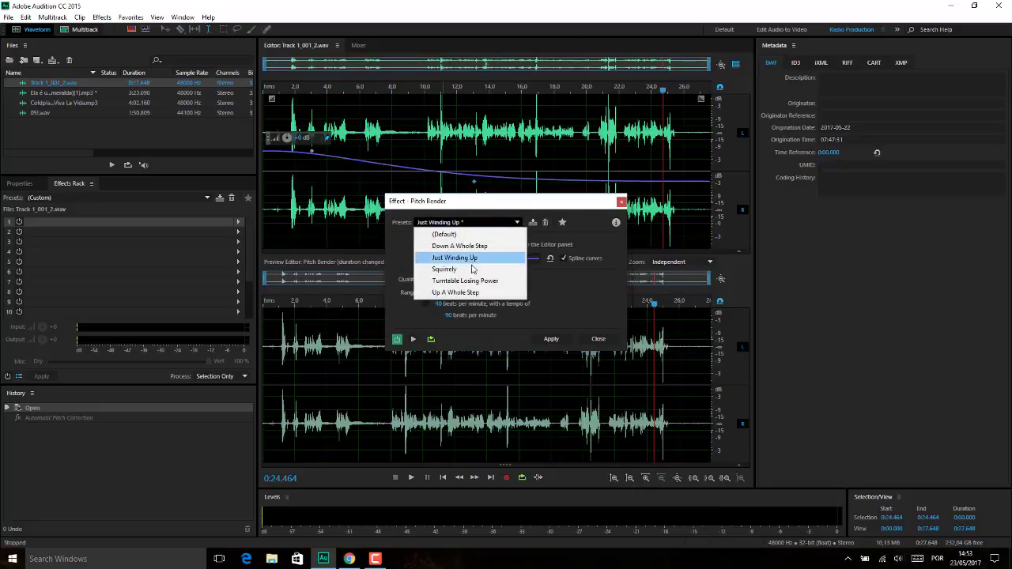
left_click(472, 268)
left_click(414, 340)
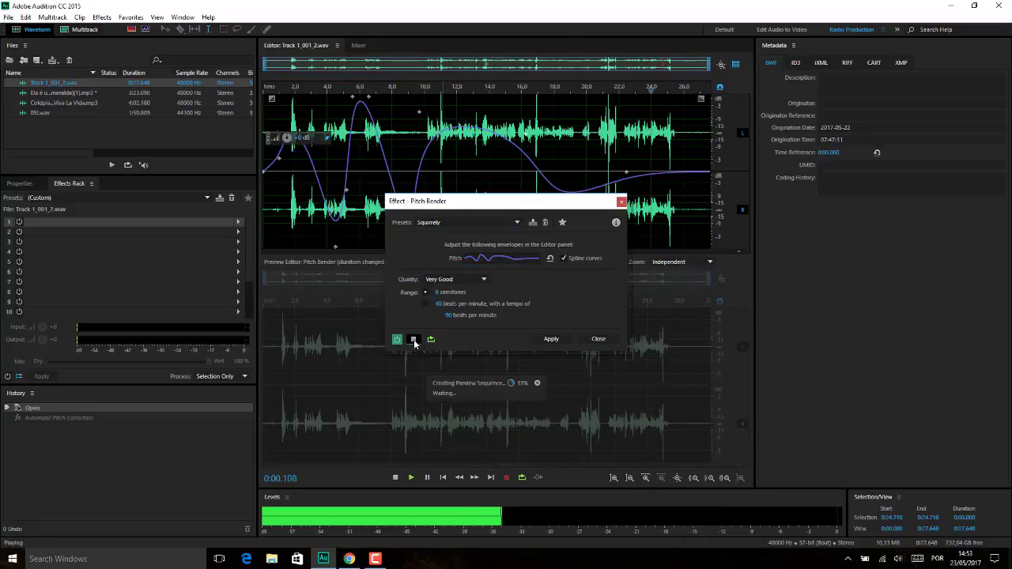
left_click(413, 340)
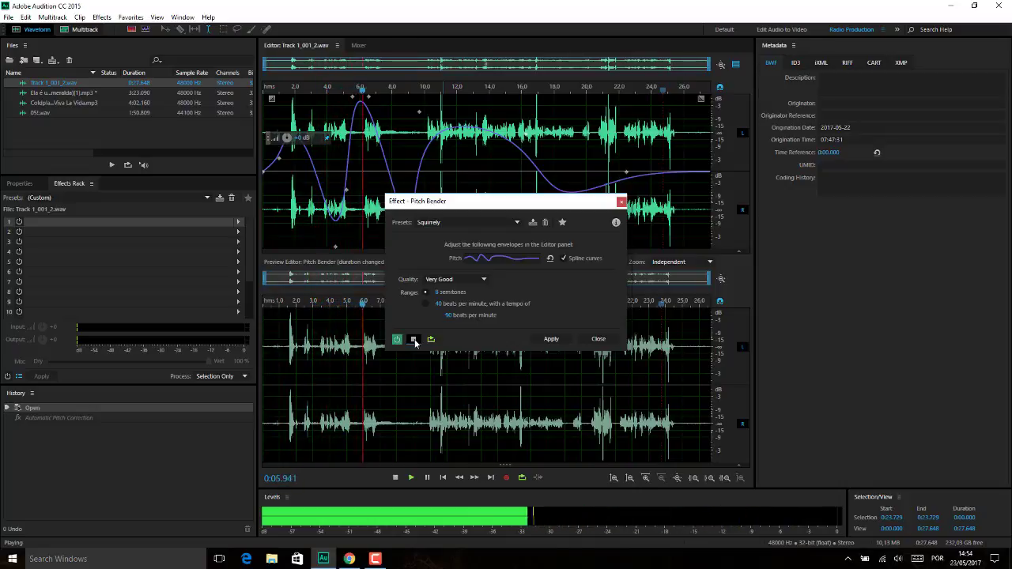
left_click(493, 224)
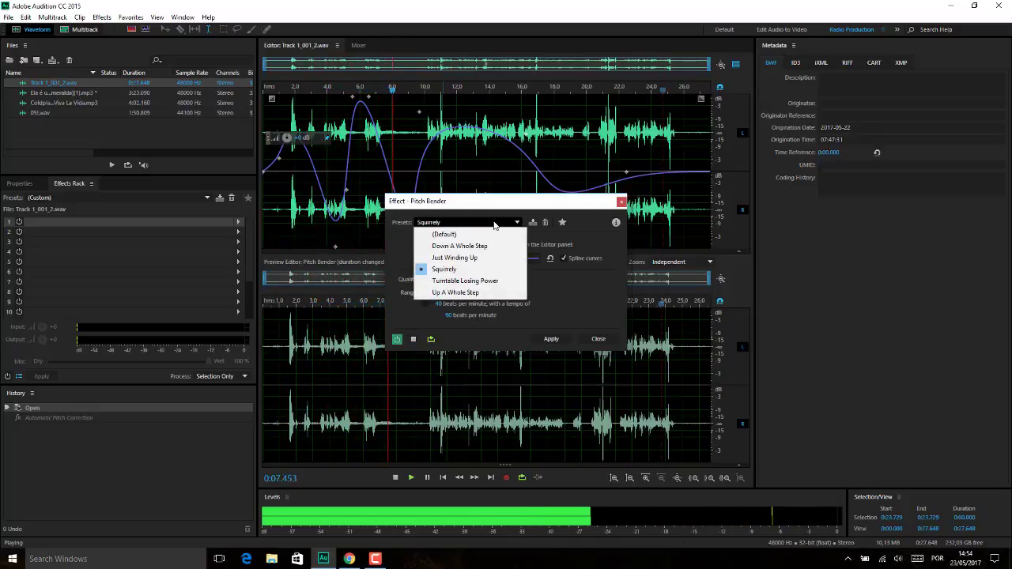
left_click(471, 281)
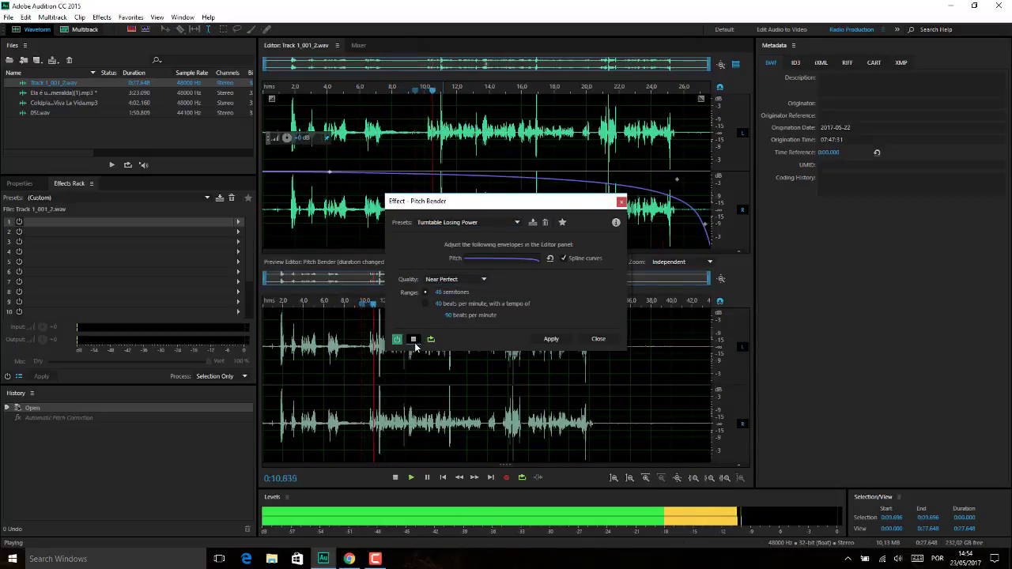
Step: Switch the Pitch Bender preset to Up A Whole Step and preview the voice
left_click(495, 223)
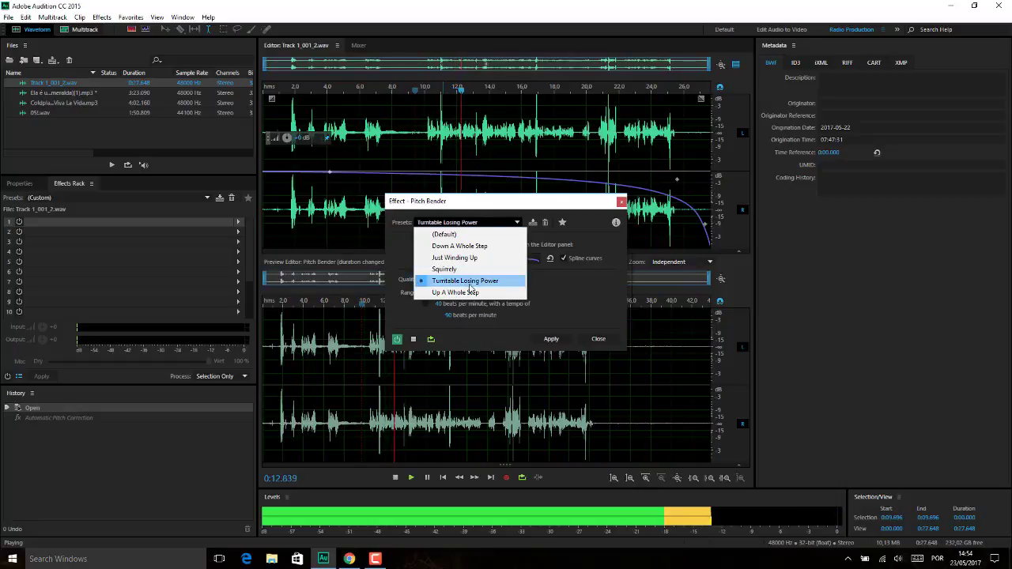
left_click(471, 292)
left_click(412, 339)
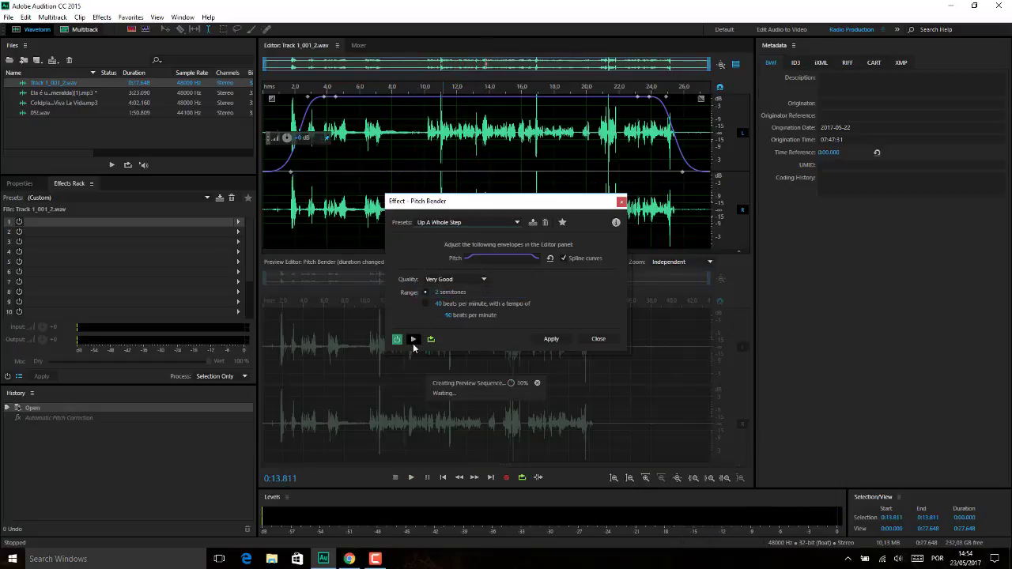
left_click(413, 339)
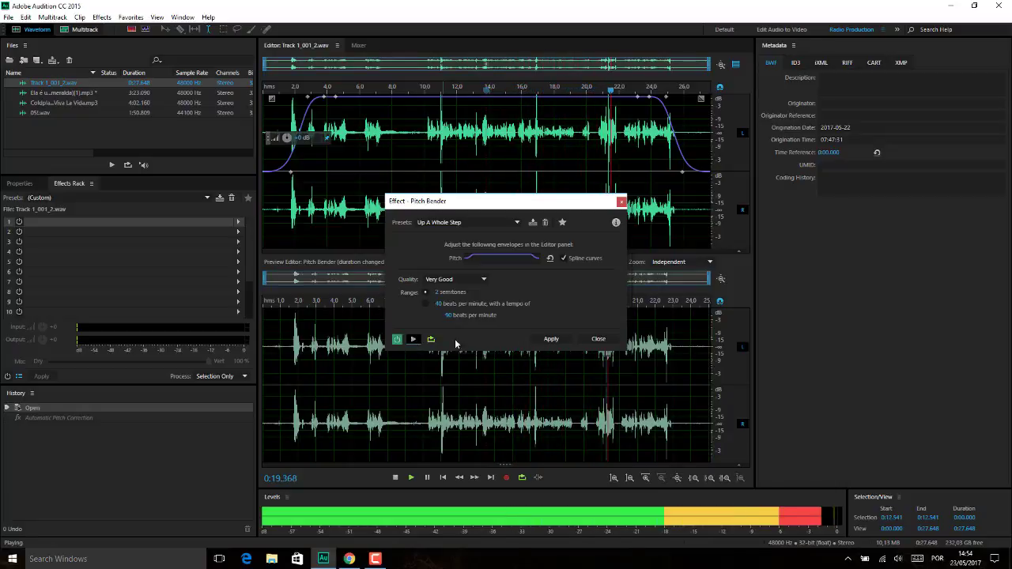
Step: Close the Pitch Bender without applying it, and open the Pitch Shifter effect to preview its default preset
left_click(594, 339)
left_click(101, 16)
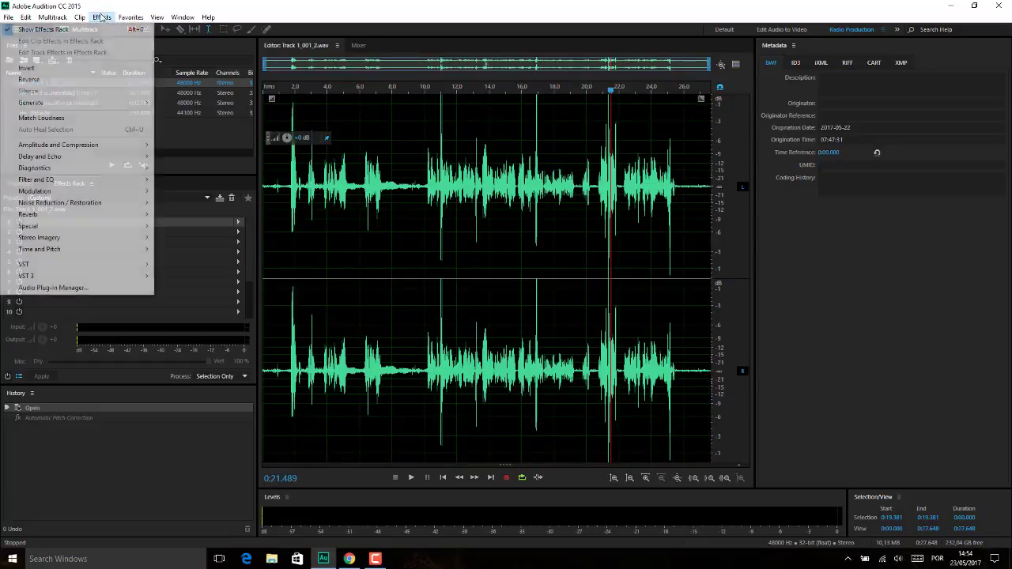
mouse_move(107, 250)
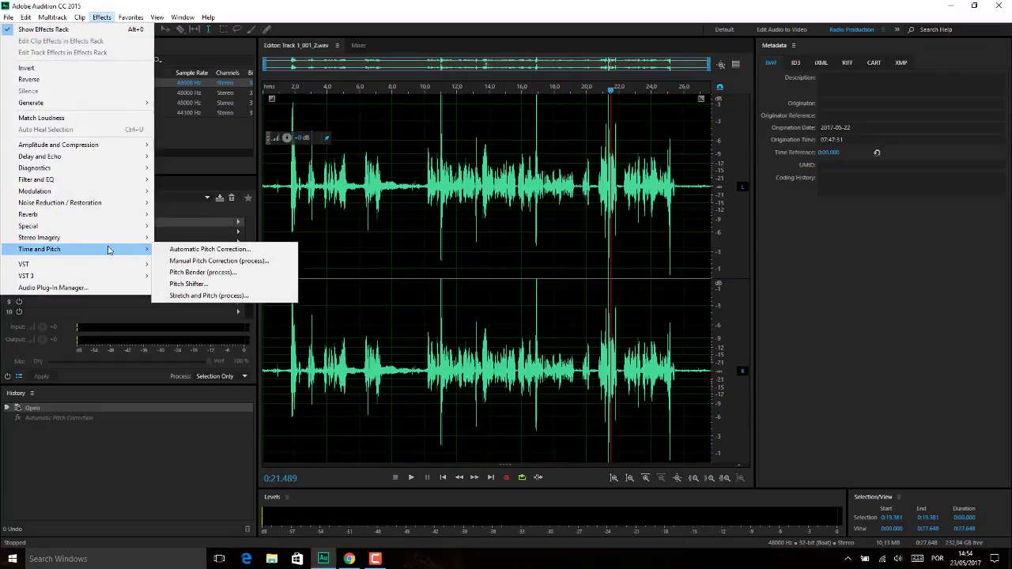
left_click(214, 286)
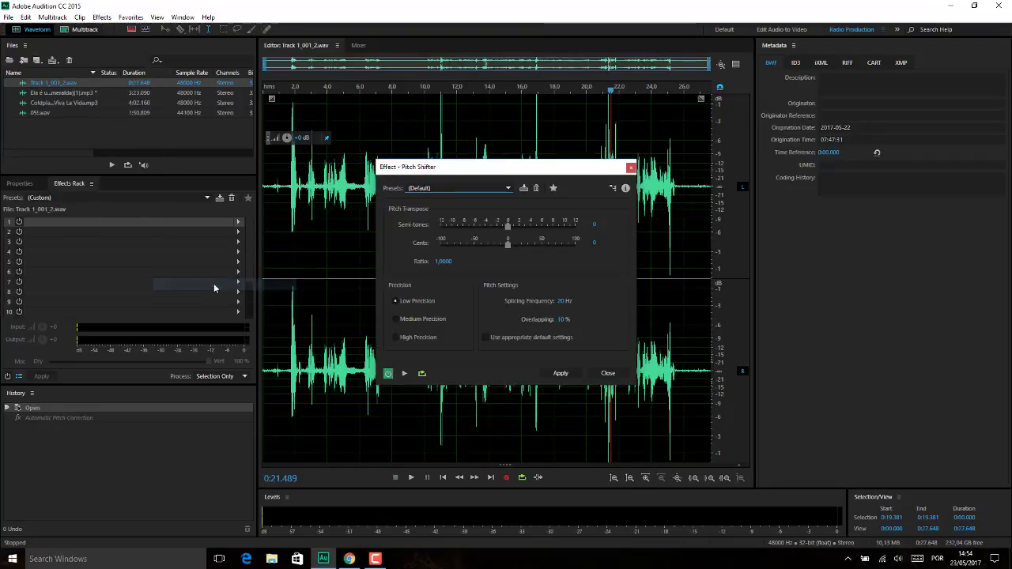
left_click(404, 375)
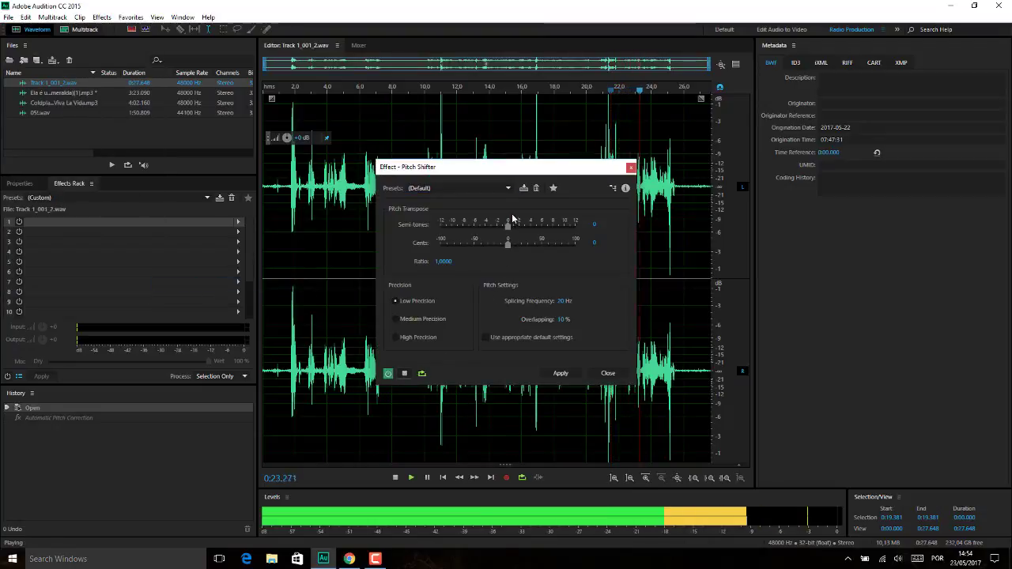
Step: Transpose the voice by 2, 5 and finally -7 semi-tones during the preview, and select High Precision
left_click_drag(509, 228, 519, 229)
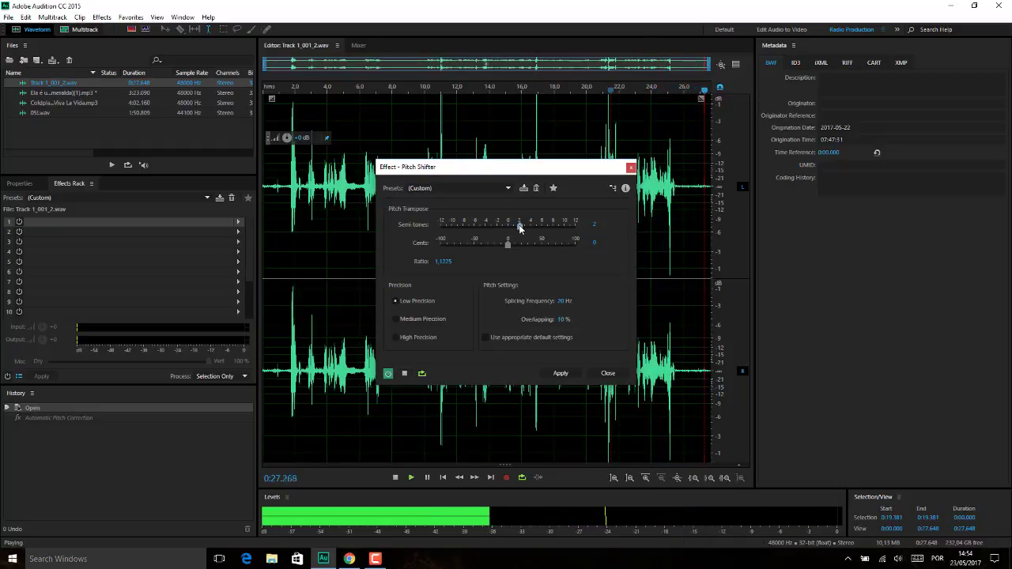
left_click_drag(519, 228, 537, 229)
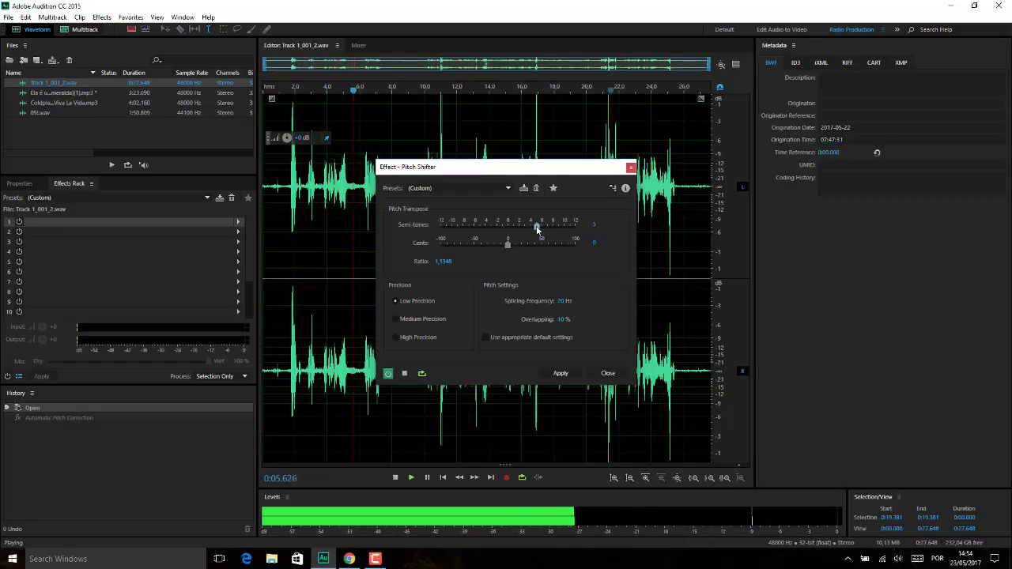
left_click_drag(537, 230, 531, 229)
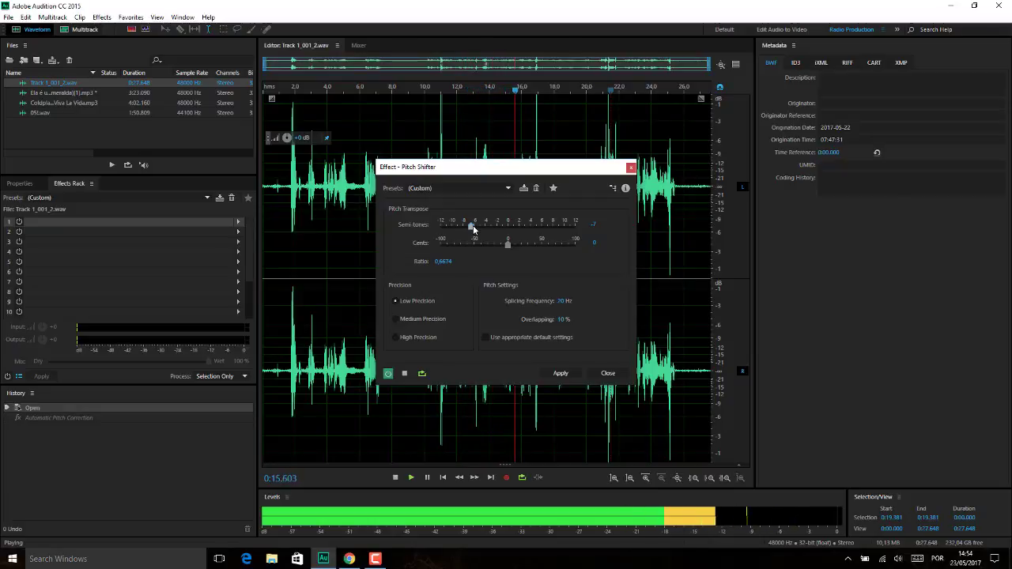
left_click(410, 339)
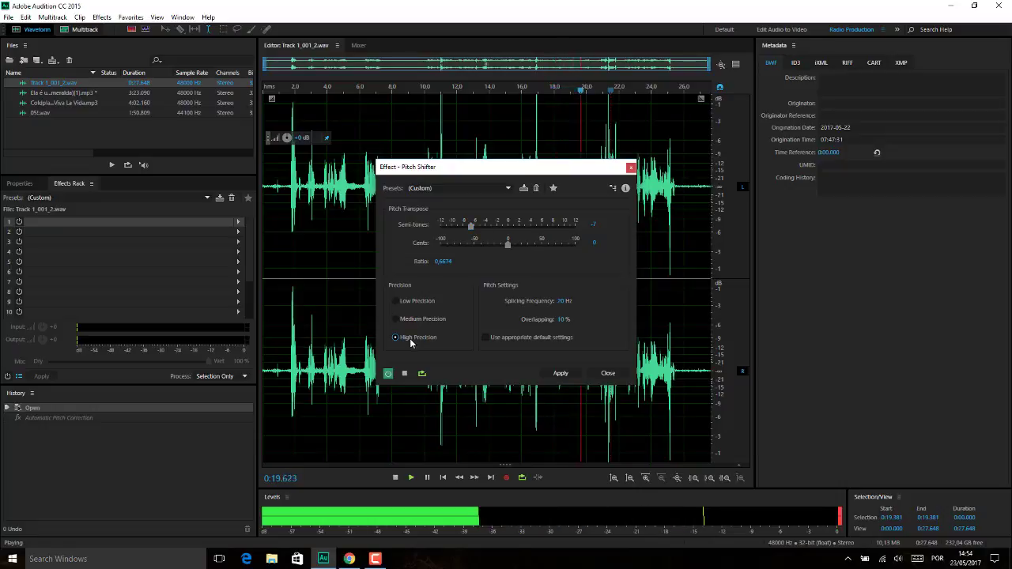
Step: Try the Angry Gerbil preset, move the Pitch Shifter dialog off the waveform, and switch to the Deathly Ill preset
left_click(508, 190)
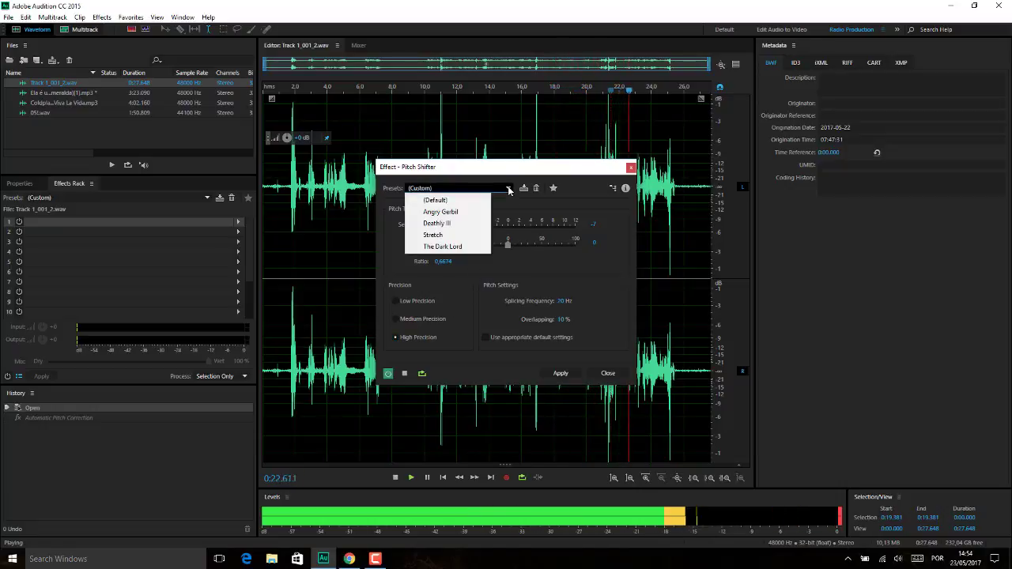
left_click(464, 211)
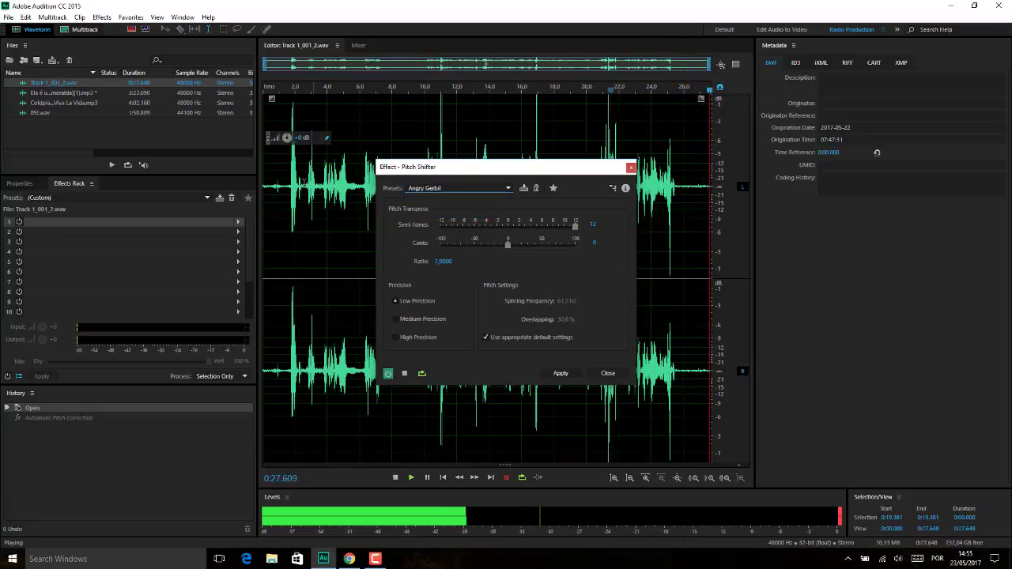
left_click_drag(497, 173, 613, 190)
left_click(582, 205)
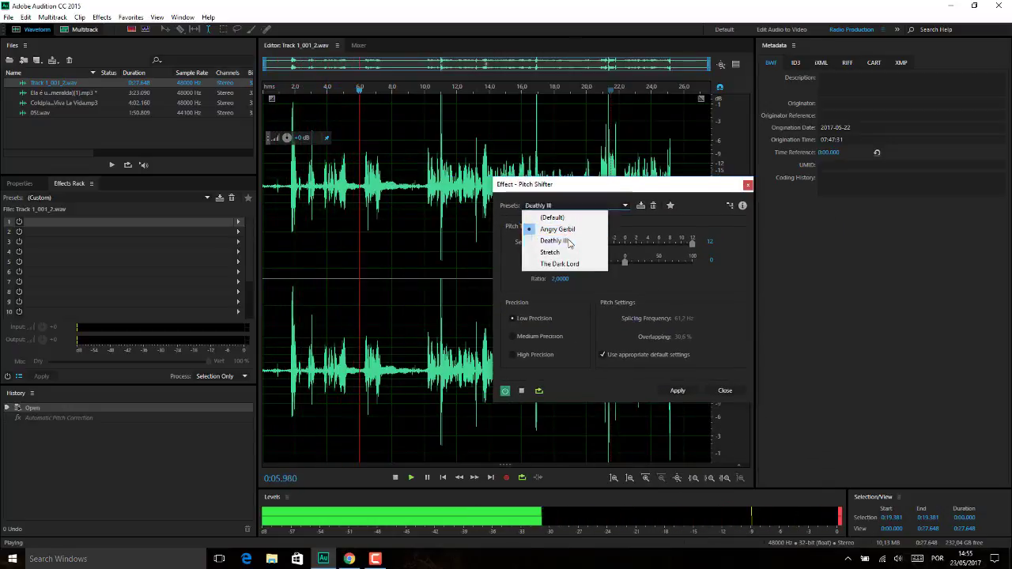
left_click(569, 240)
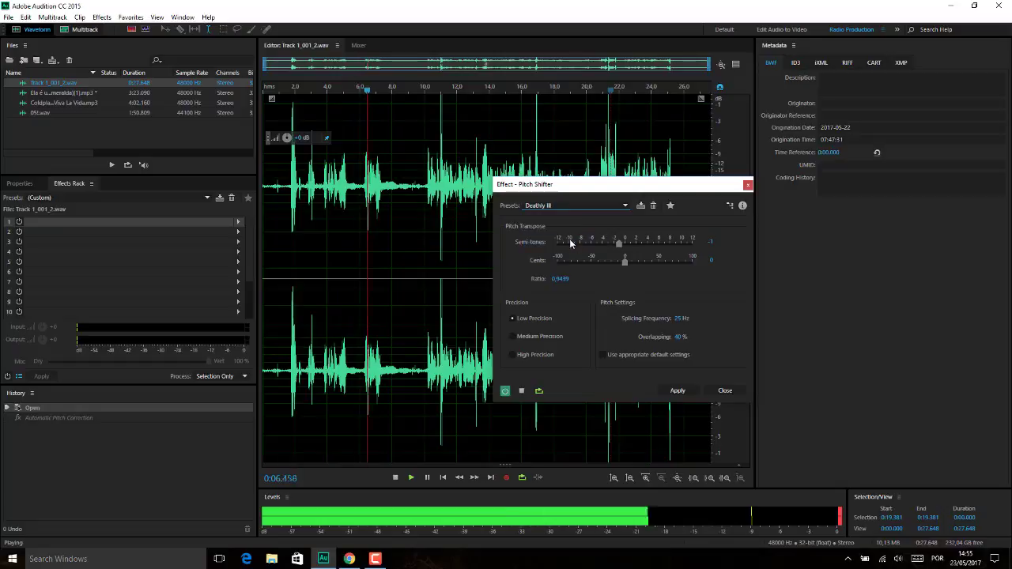
Step: Switch the Pitch Shifter preset to Stretch and finally The Dark Lord while the voice preview plays
left_click(618, 206)
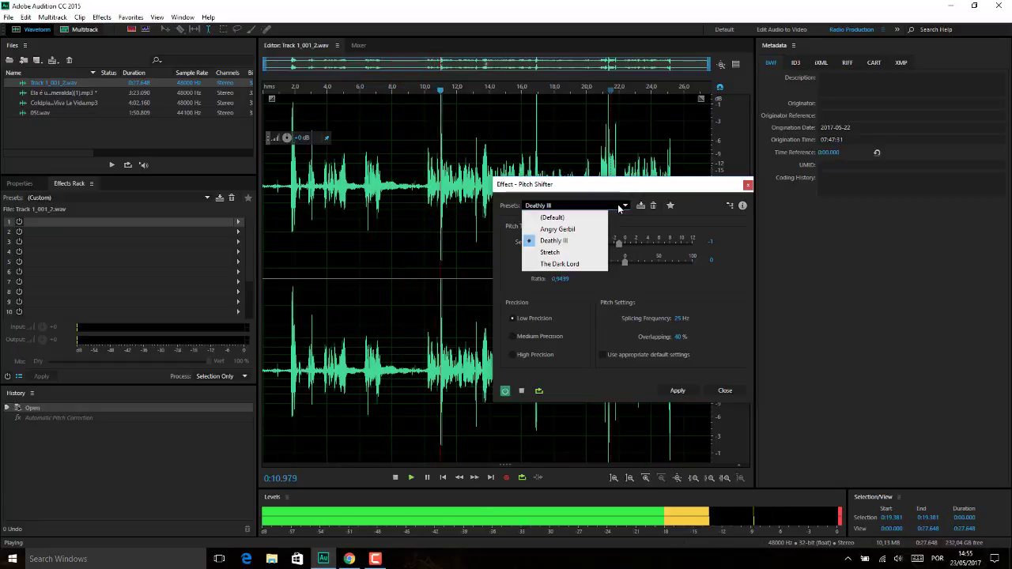
left_click(570, 253)
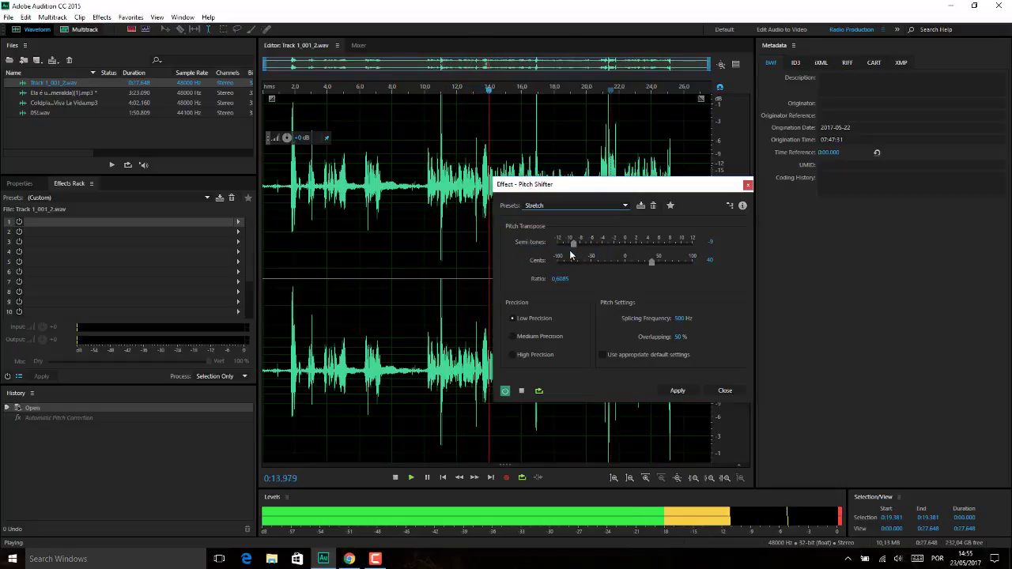
left_click(589, 206)
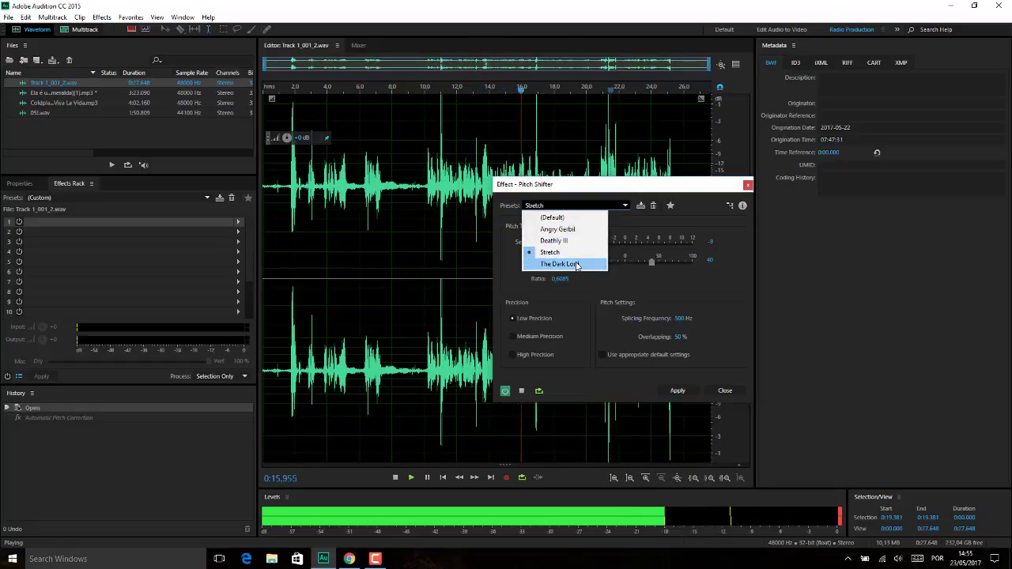
left_click(575, 264)
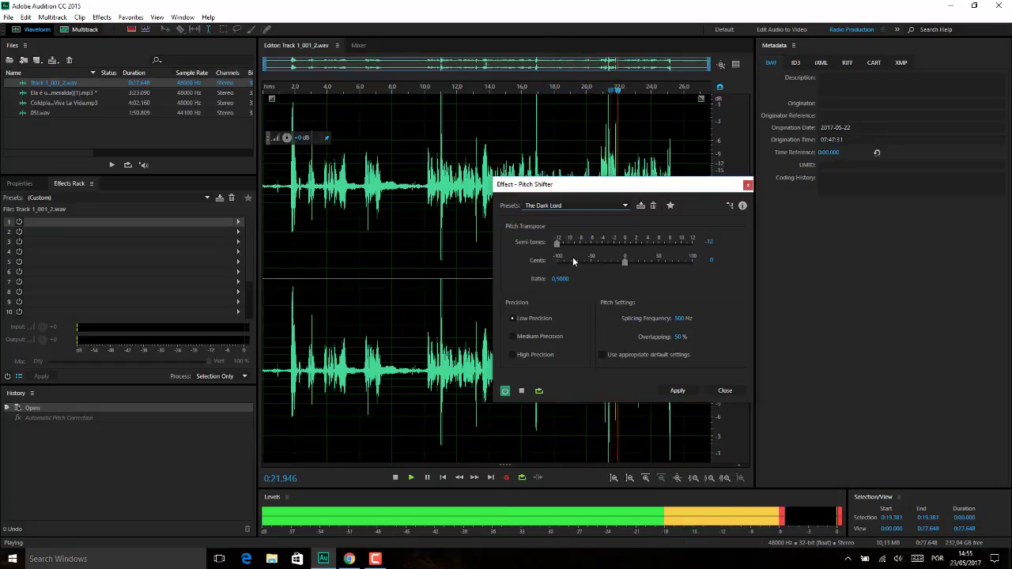
Step: Close the Pitch Shifter without applying it, and open the Stretch and Pitch effect to preview its default preset
left_click(724, 391)
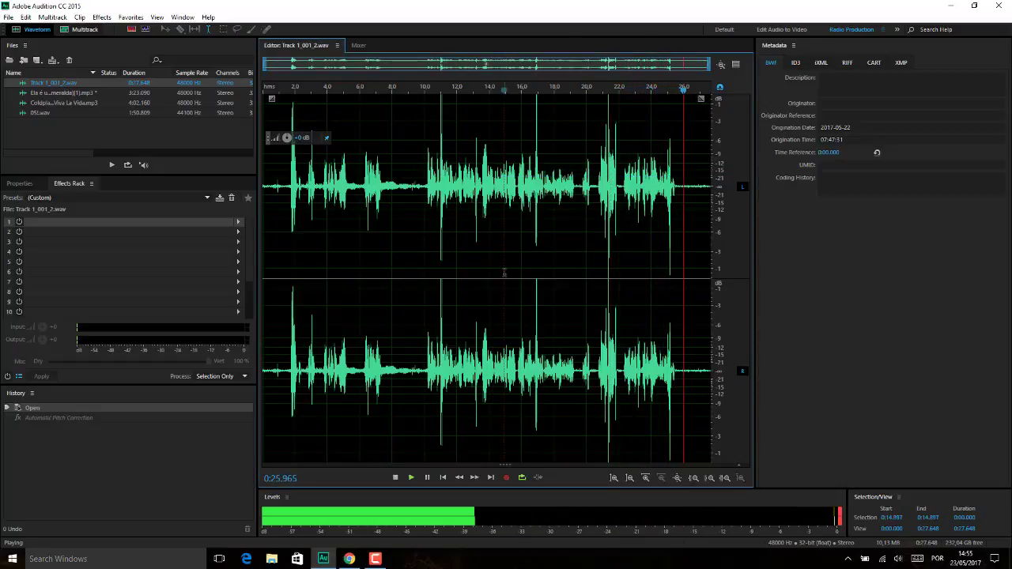
left_click(409, 241)
key("space")
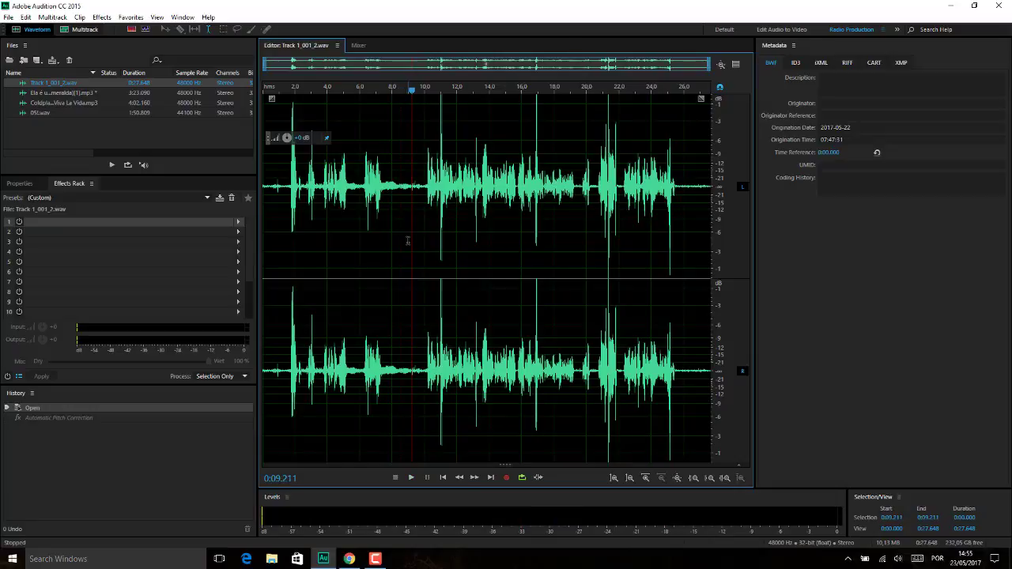
left_click(101, 17)
mouse_move(73, 249)
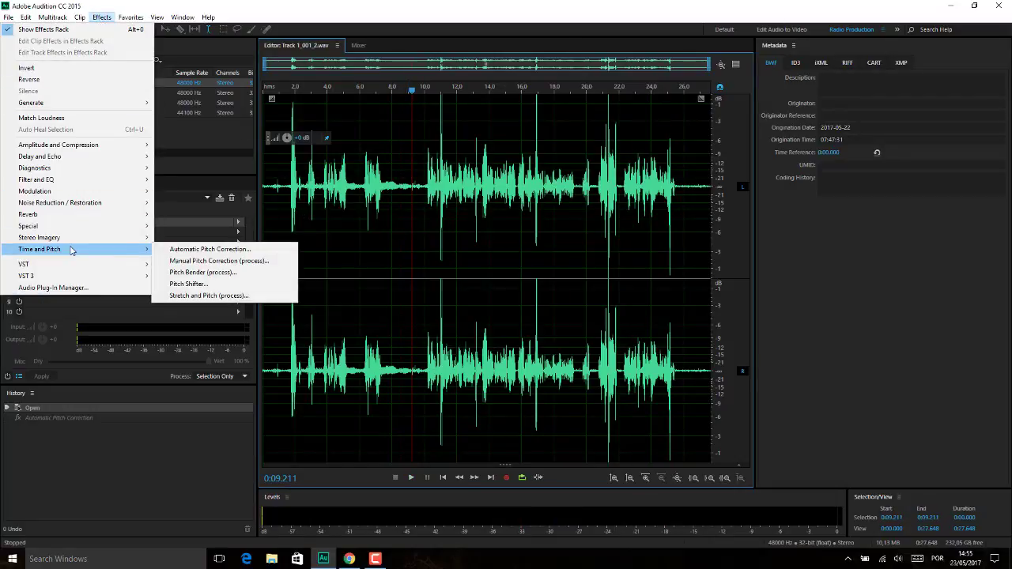
left_click(213, 295)
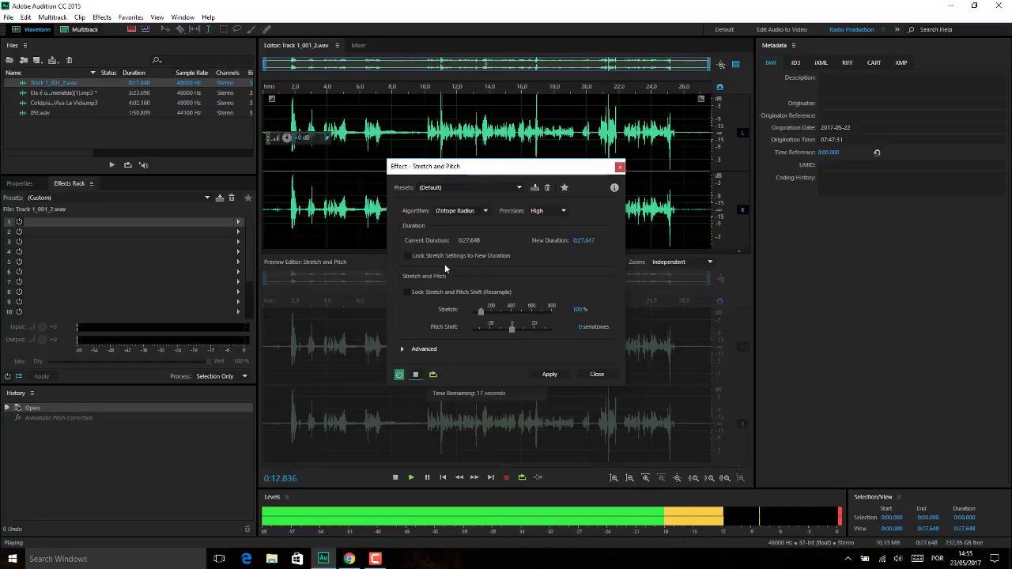
left_click(415, 375)
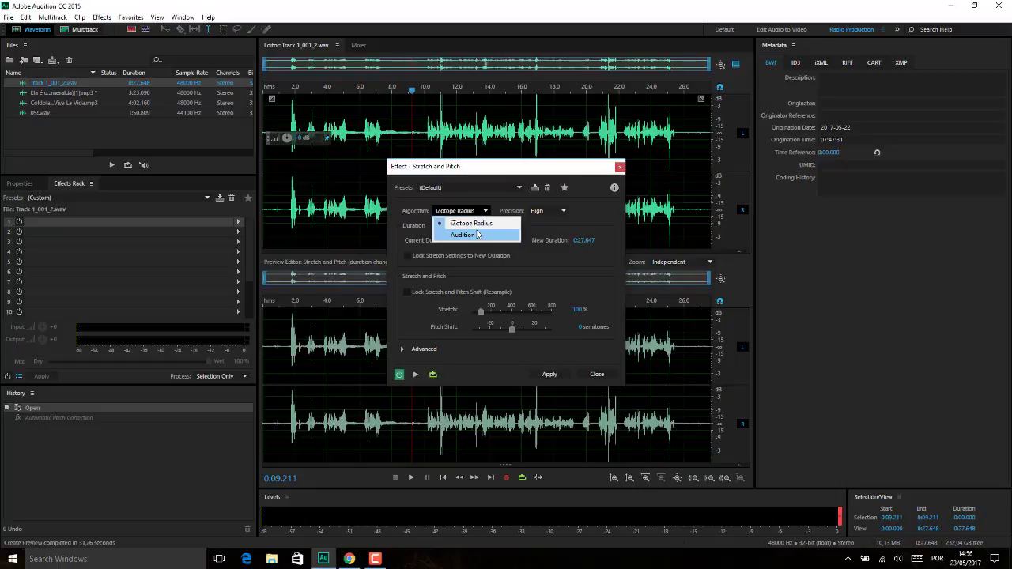
Step: Compare the Audition and iZotope Radius algorithms by previewing the voice with each, ending on iZotope Radius
left_click(479, 234)
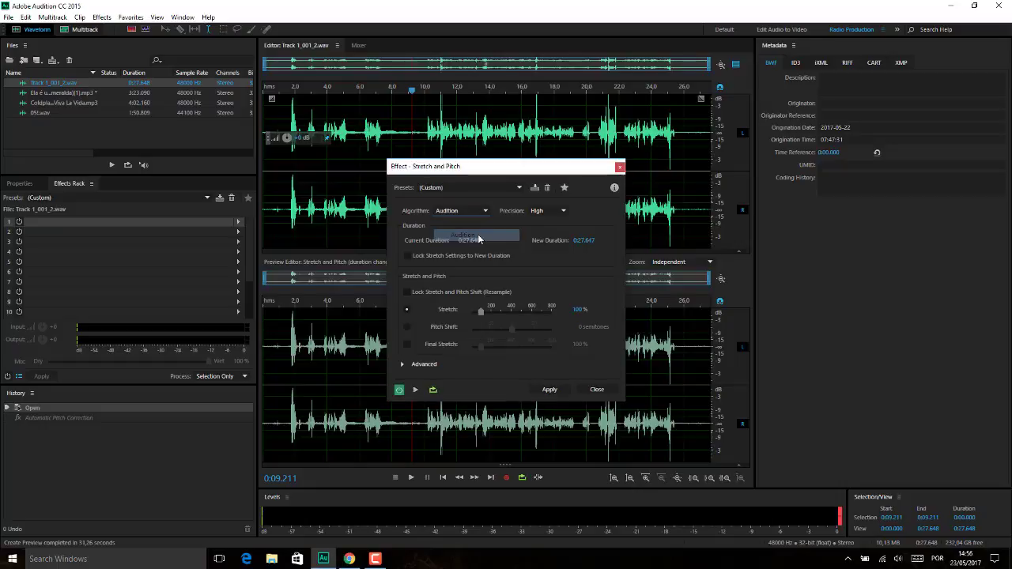
left_click(415, 390)
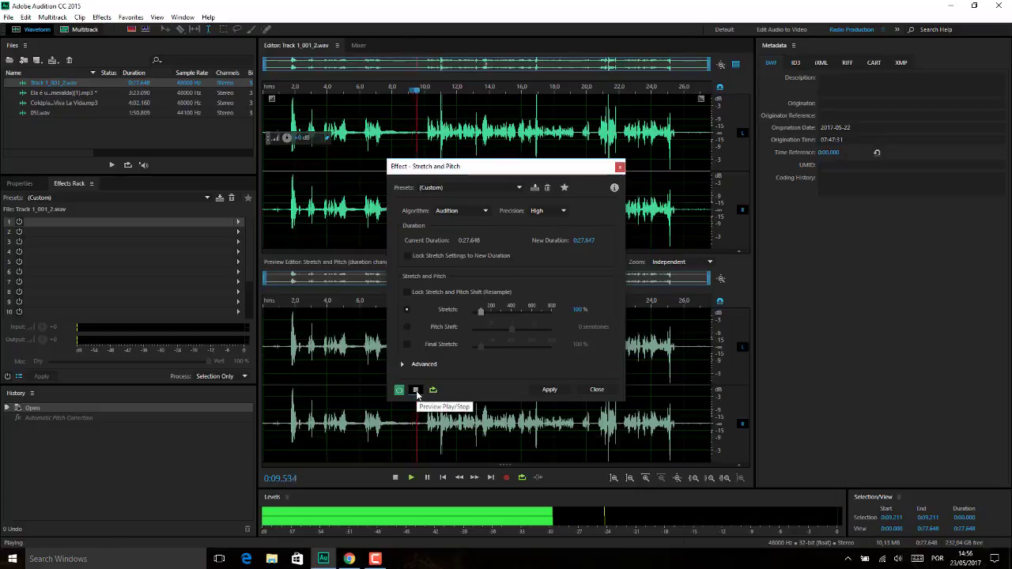
left_click(484, 211)
left_click(483, 224)
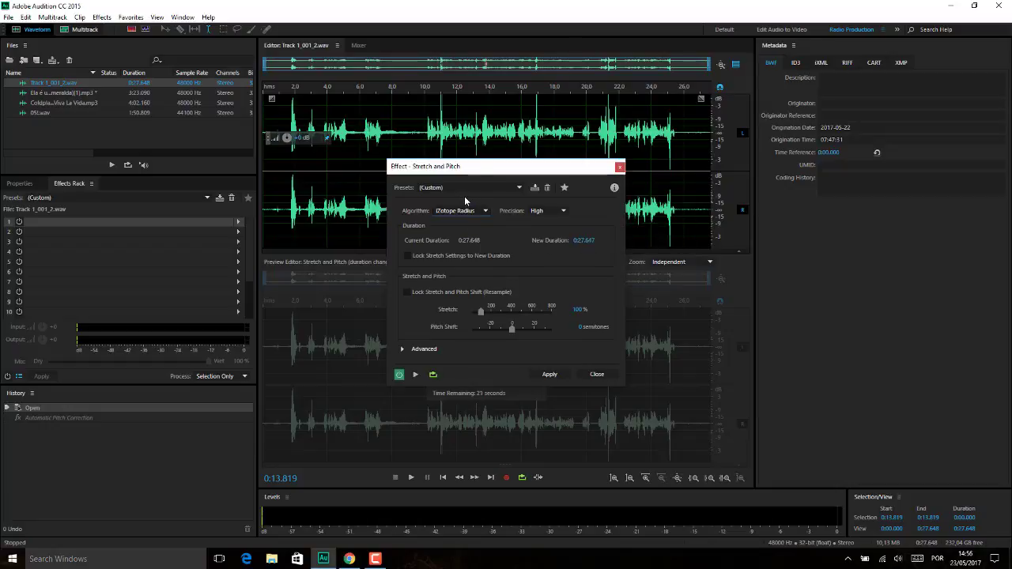
left_click(416, 376)
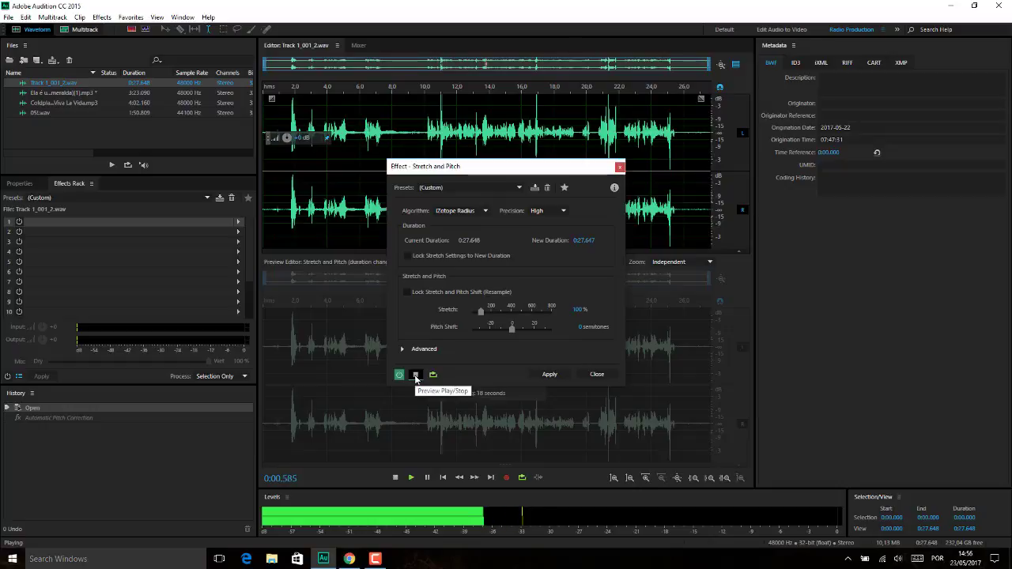
left_click(416, 377)
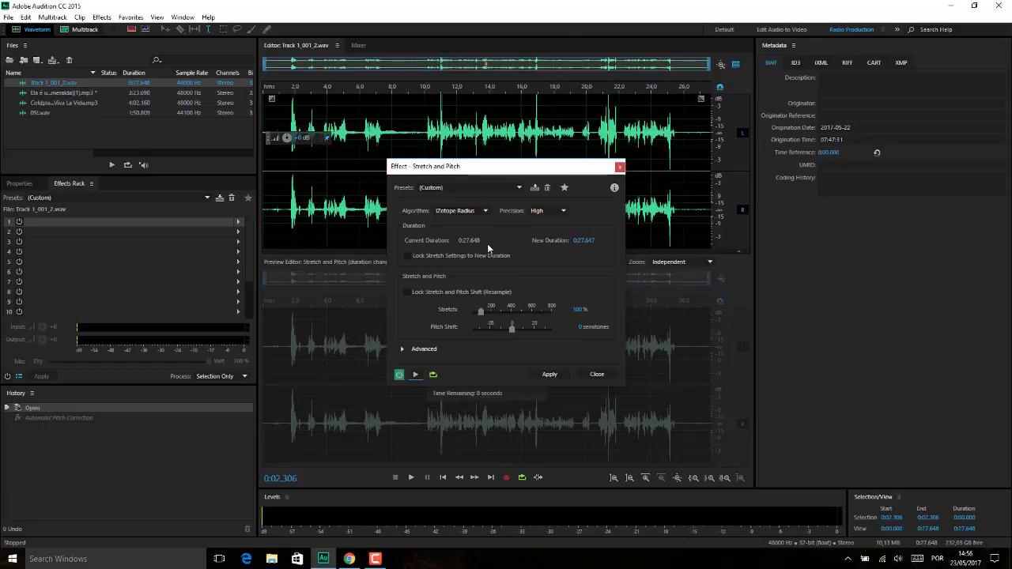
Step: Keep High precision, try the Lock Stretch and Pitch Shift (Resample) option, and preview the voice
left_click(558, 213)
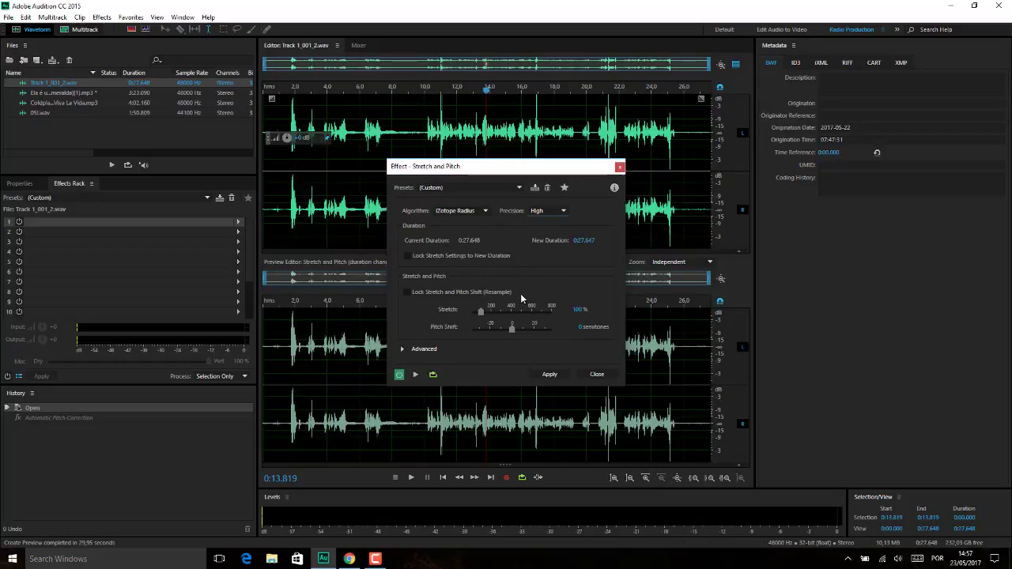
left_click(436, 293)
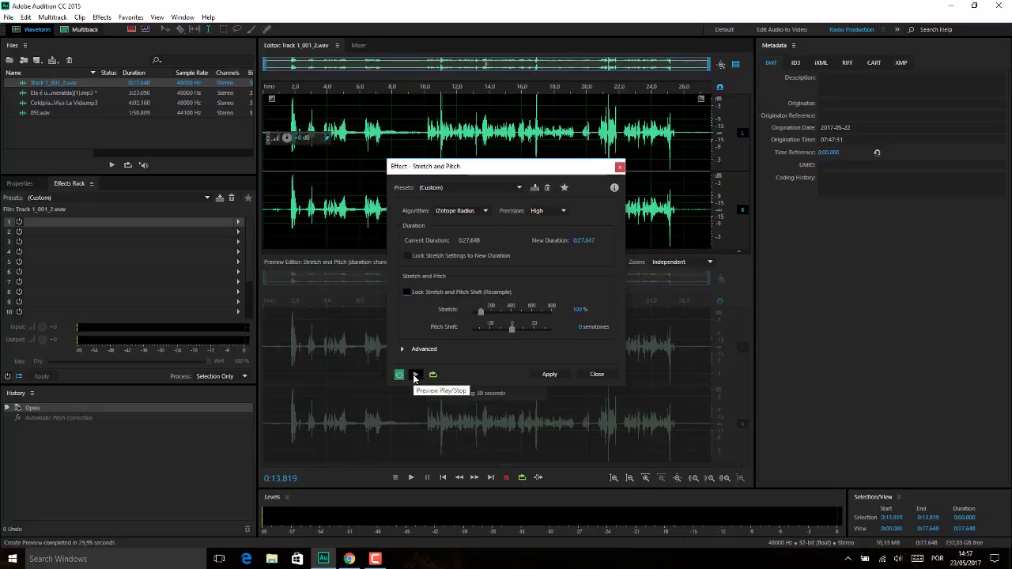
left_click(415, 376)
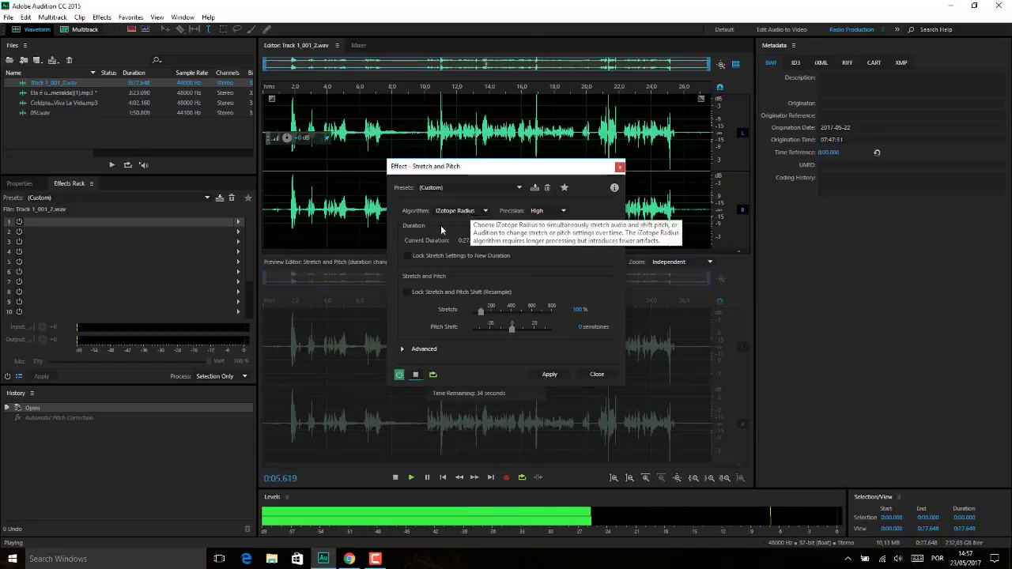
Step: Set the stretch to 646.15% and finally 494.91%, move the dialog off the preview waveform, and stop playback
left_click_drag(484, 311, 537, 313)
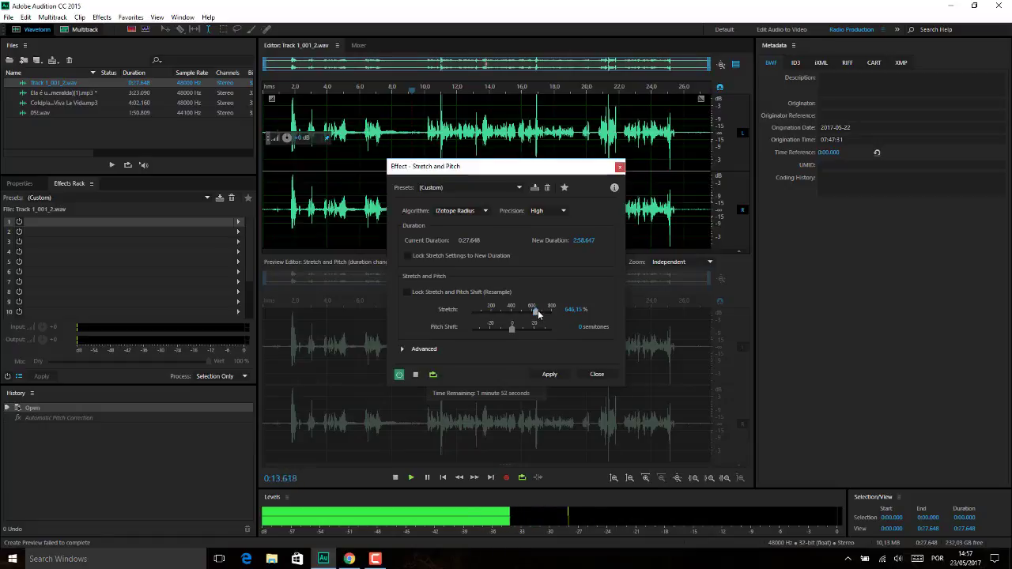
left_click_drag(537, 313, 520, 312)
left_click_drag(524, 173, 304, 105)
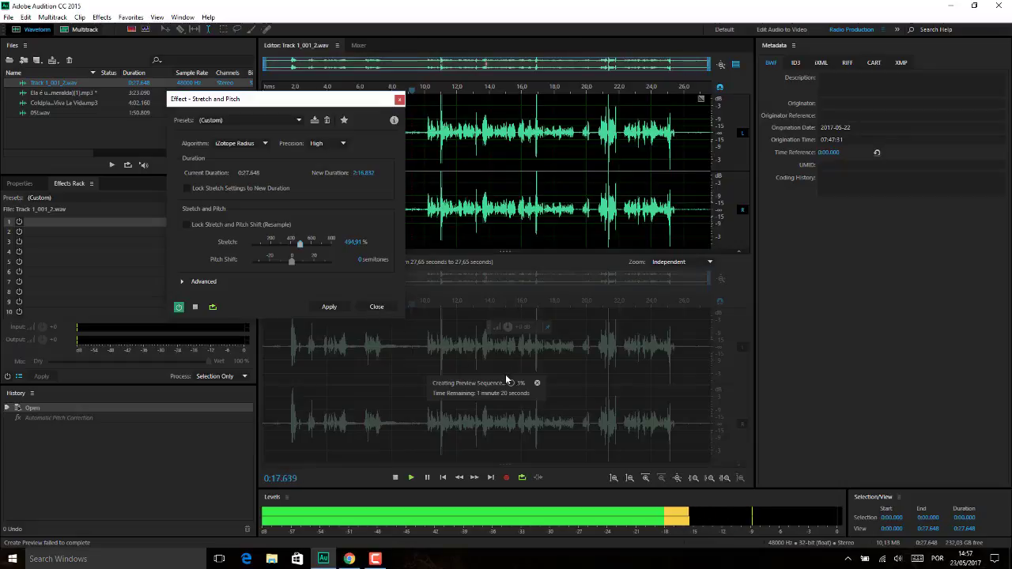
left_click(195, 307)
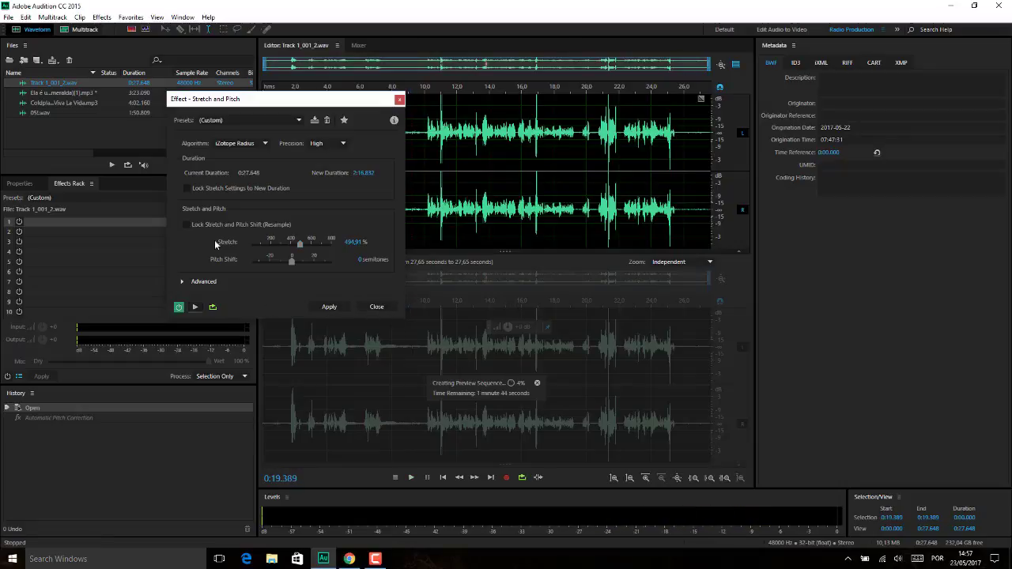
Step: Switch the algorithm to Audition, preview the stretched voice, and lower the stretch to 348.88% for another preview
left_click(235, 143)
left_click(235, 167)
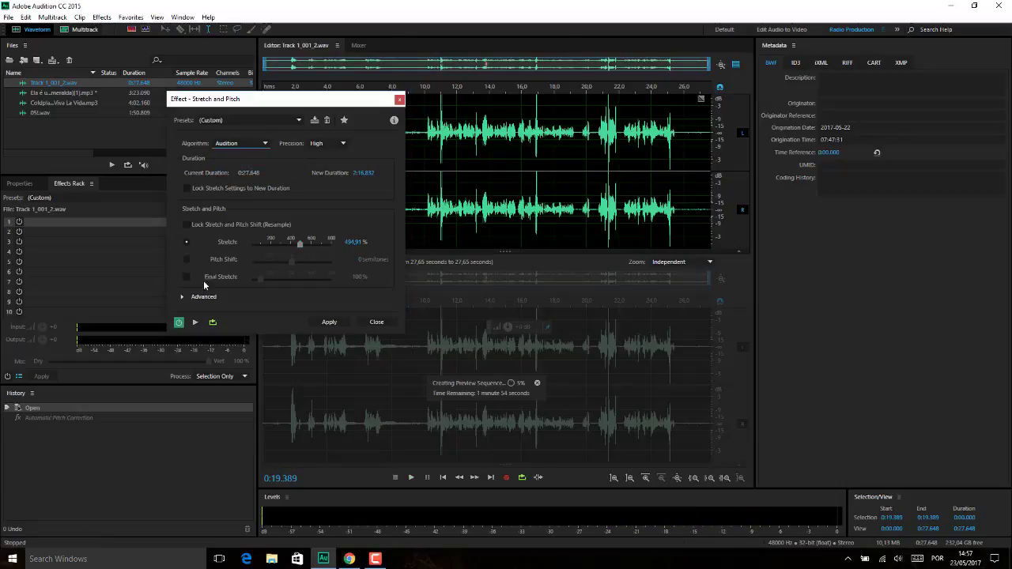
key("space")
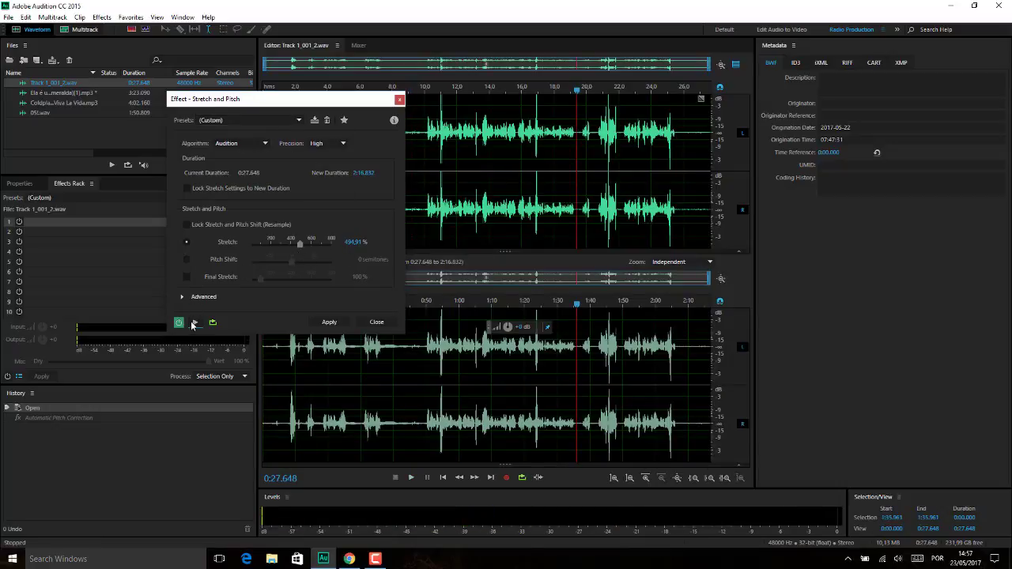
left_click(194, 324)
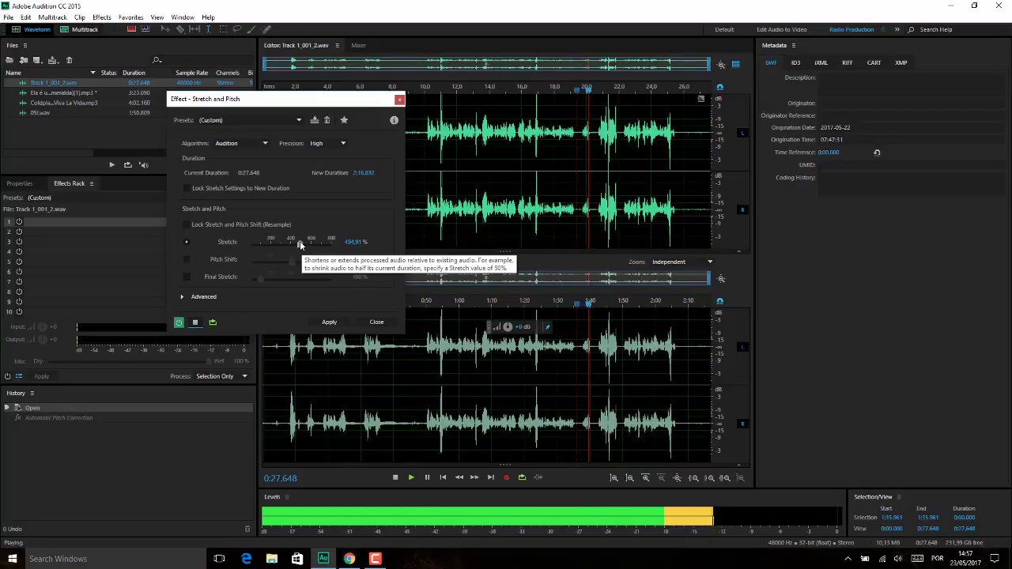
left_click_drag(300, 245, 286, 245)
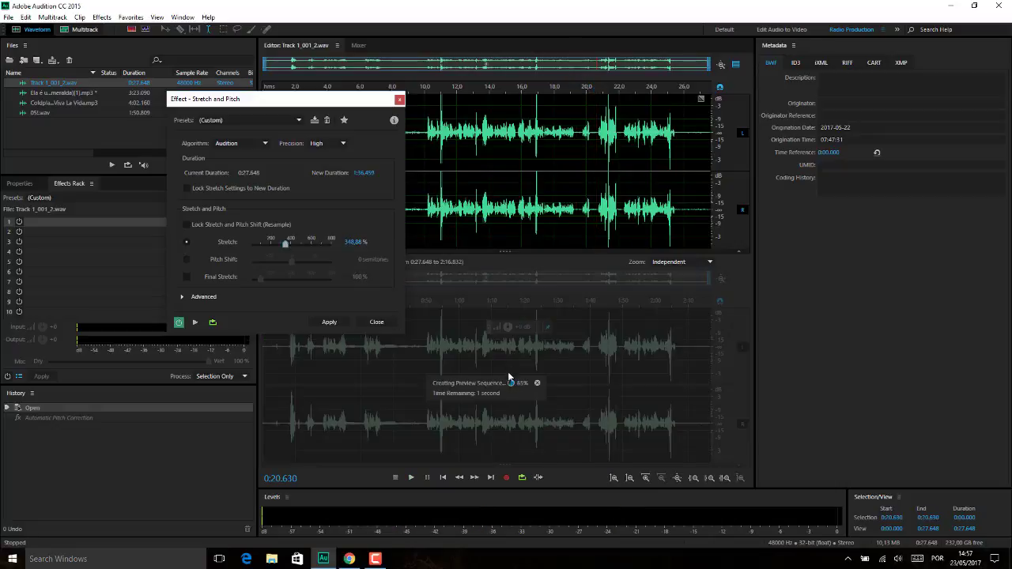
left_click(198, 322)
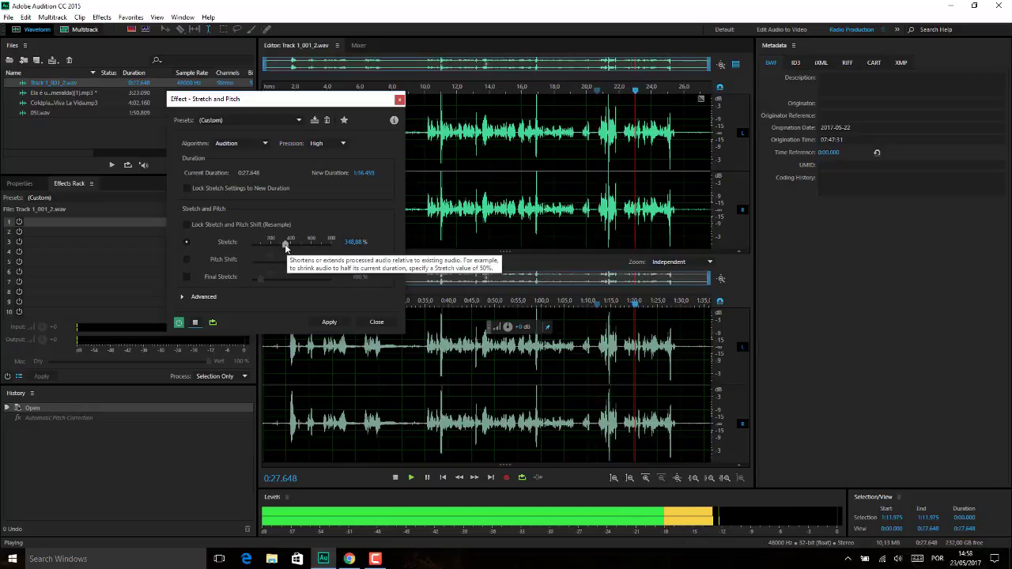
Step: Set the advanced splicing frequency to 1577 Hz, overlapping to 16.9% and stretch to 437.54%, and preview the voice
left_click(183, 297)
left_click_drag(245, 313, 272, 329)
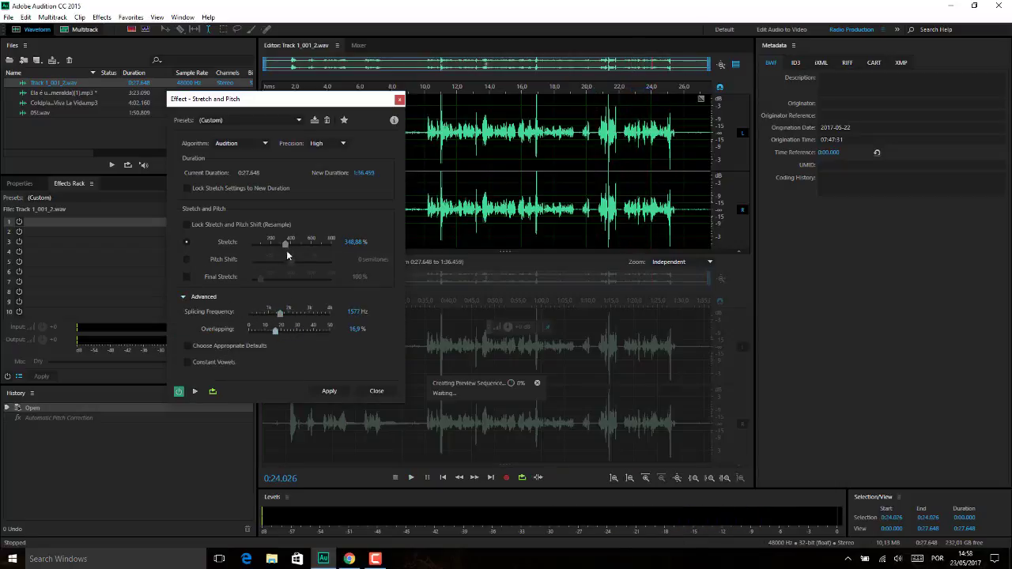
left_click_drag(296, 244, 297, 243)
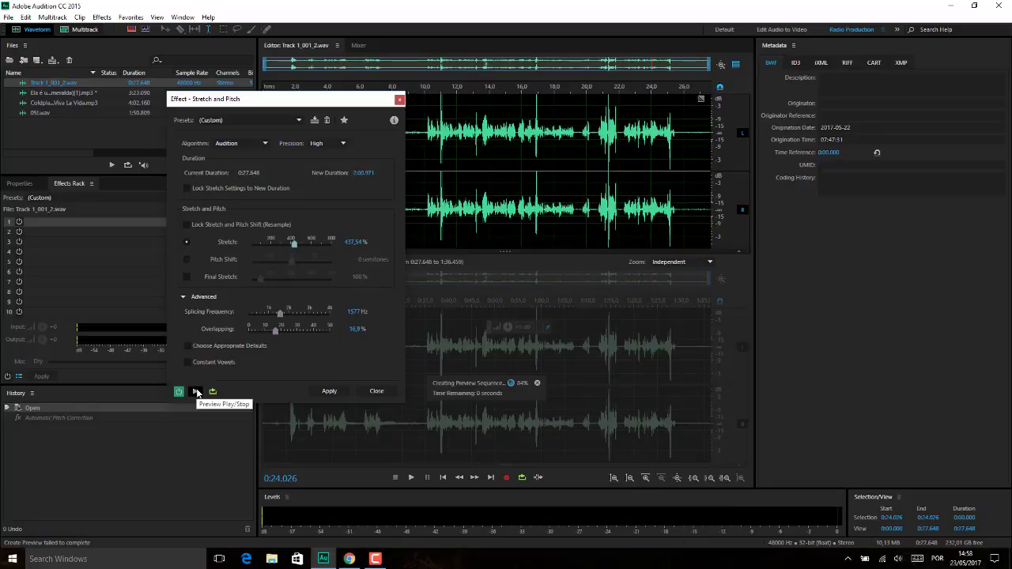
left_click(195, 392)
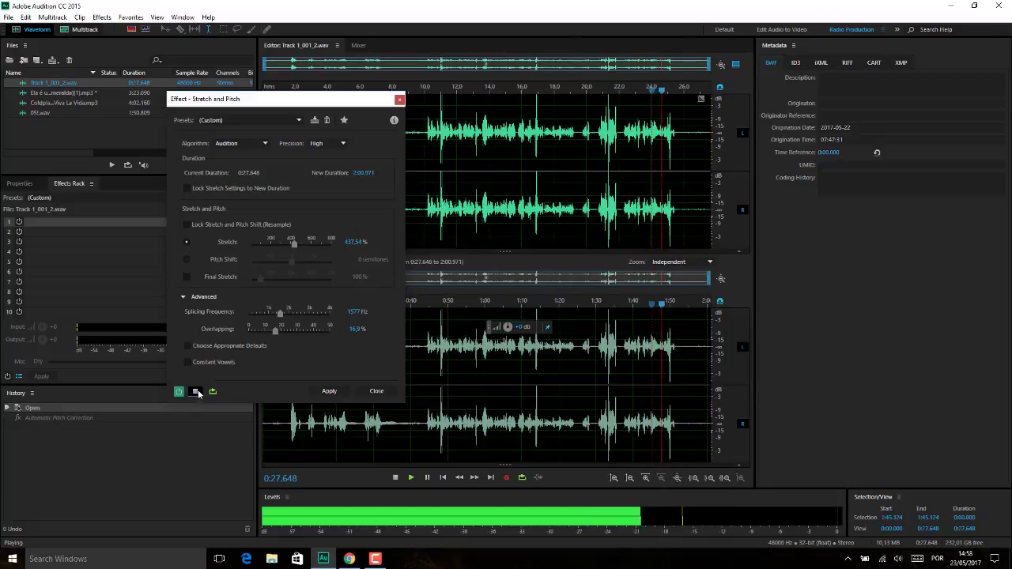
Step: Load the Cutting Power preset in Stretch and Pitch and preview the voice
left_click(260, 120)
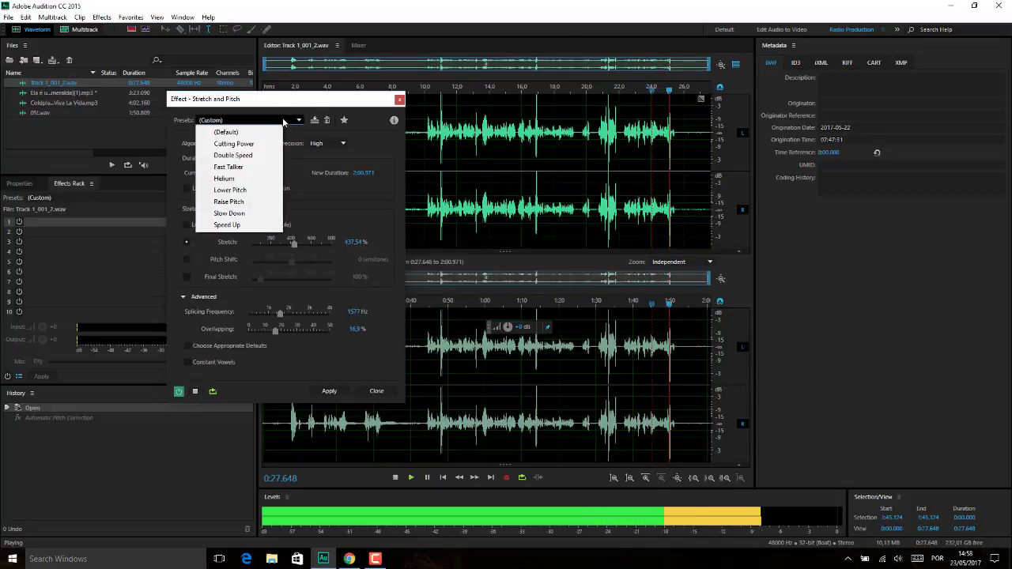
left_click(237, 145)
left_click(195, 391)
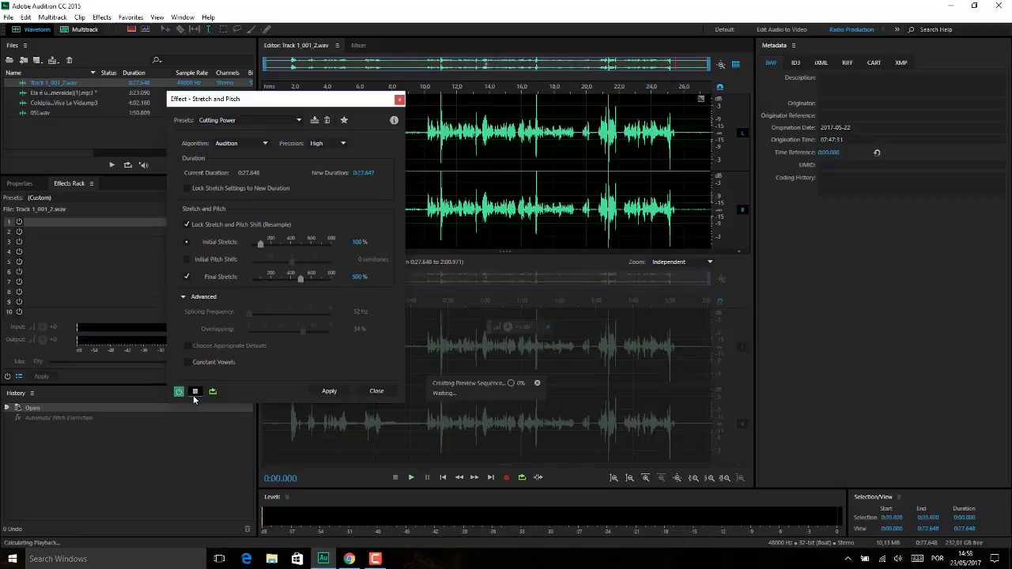
left_click(195, 392)
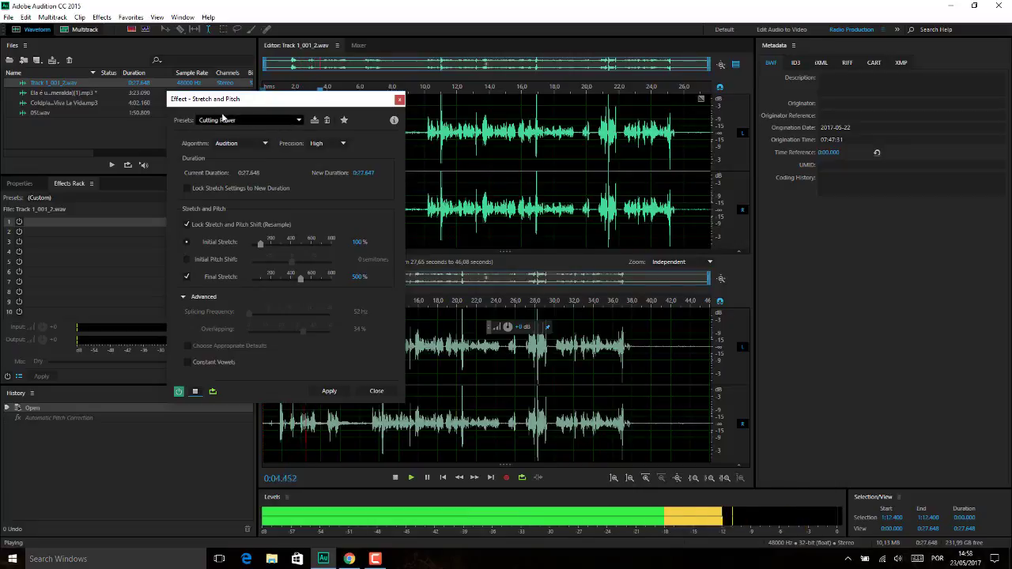
Step: Move the Stretch and Pitch dialog off the start of the waveforms, load the Double Speed preset, and preview the voice
left_click_drag(311, 105, 645, 127)
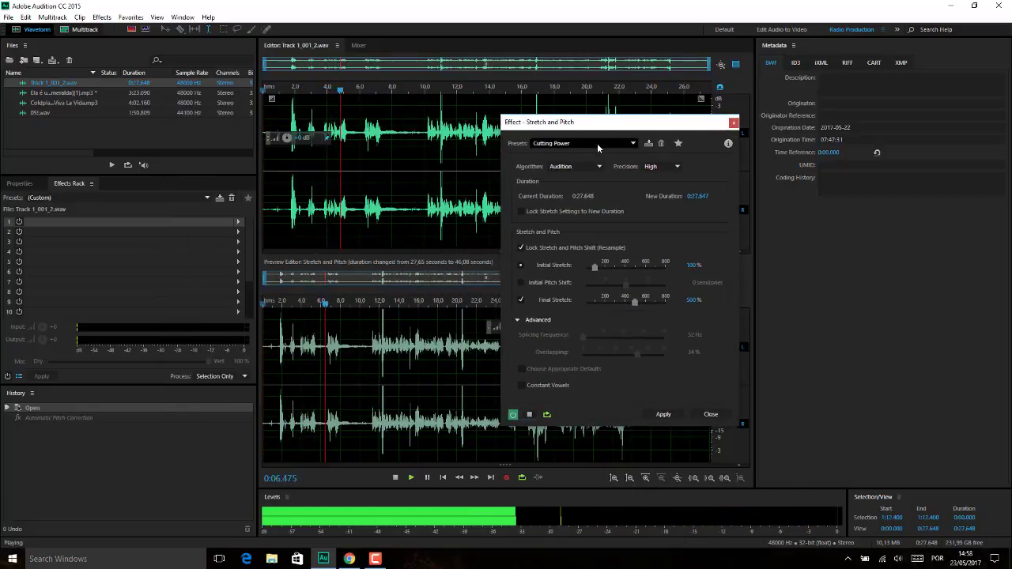
left_click(601, 143)
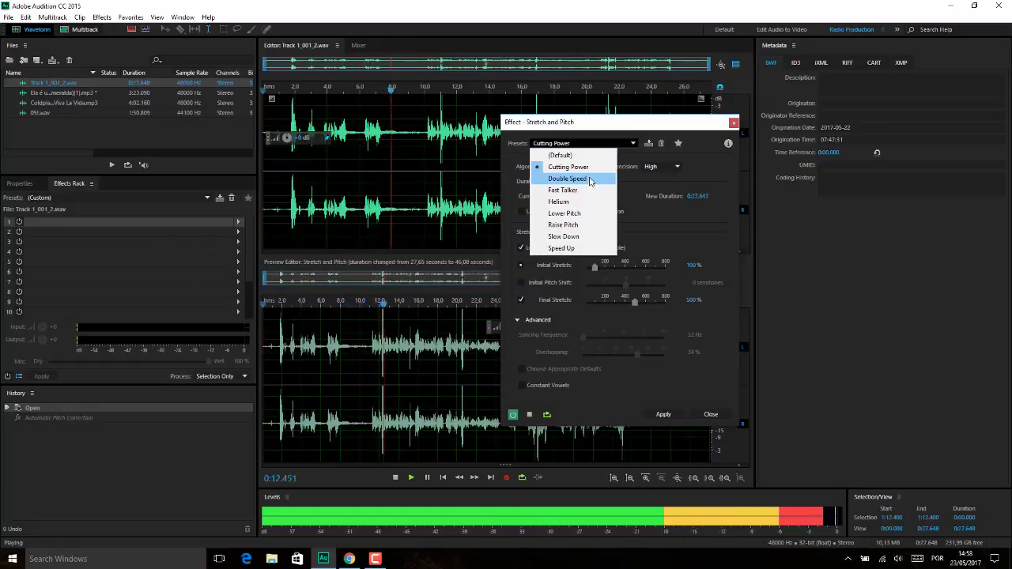
left_click(591, 180)
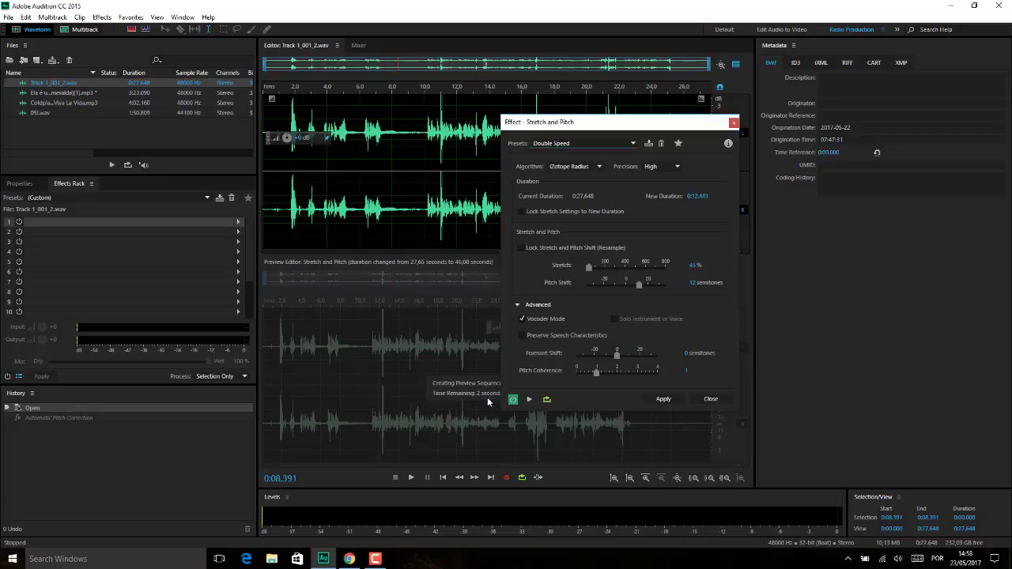
left_click(530, 400)
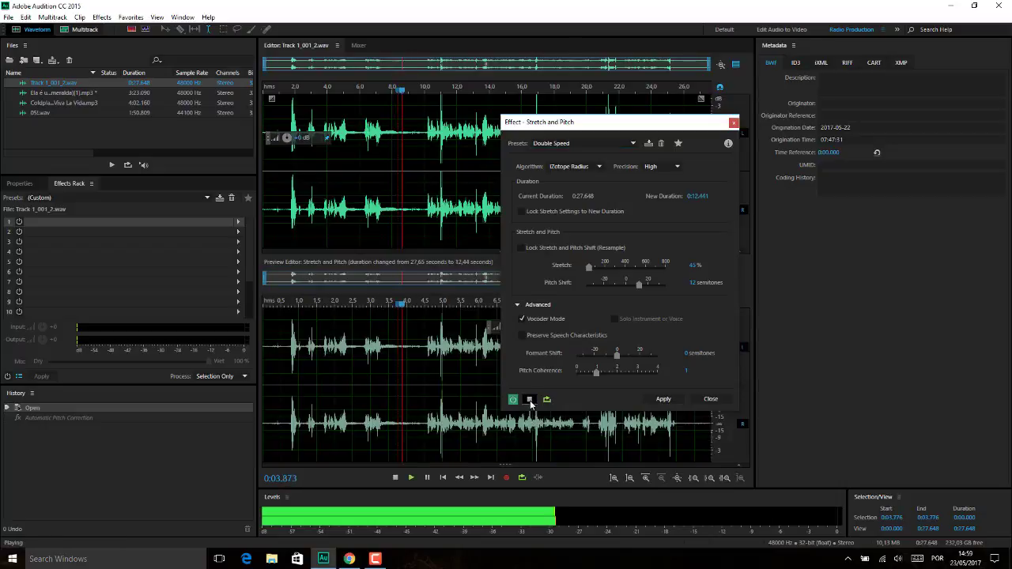
Step: Load the Fast Talker preset in Stretch and Pitch and preview the voice, replaying it once the preview has been created
left_click(588, 143)
left_click(577, 190)
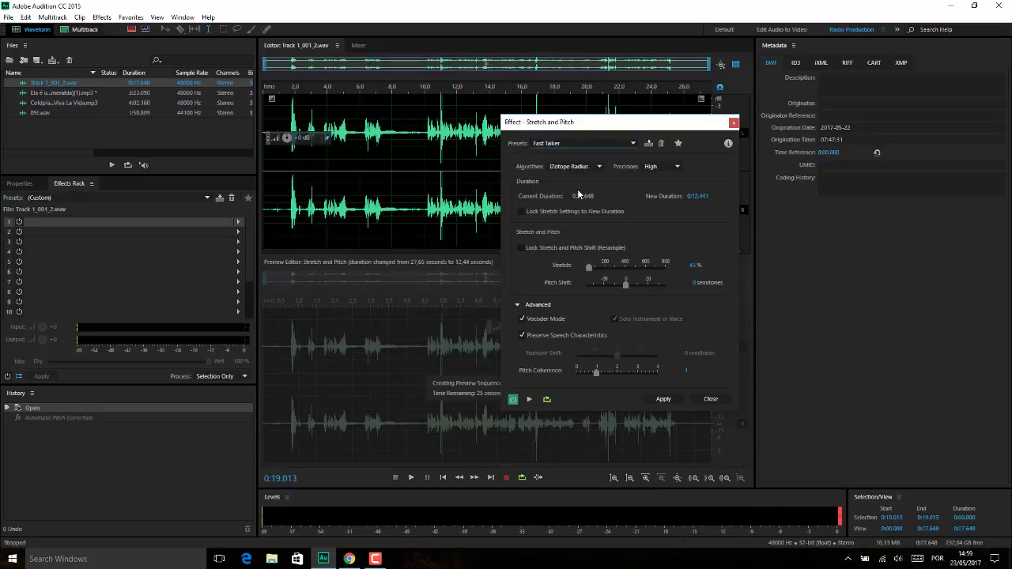
left_click(529, 400)
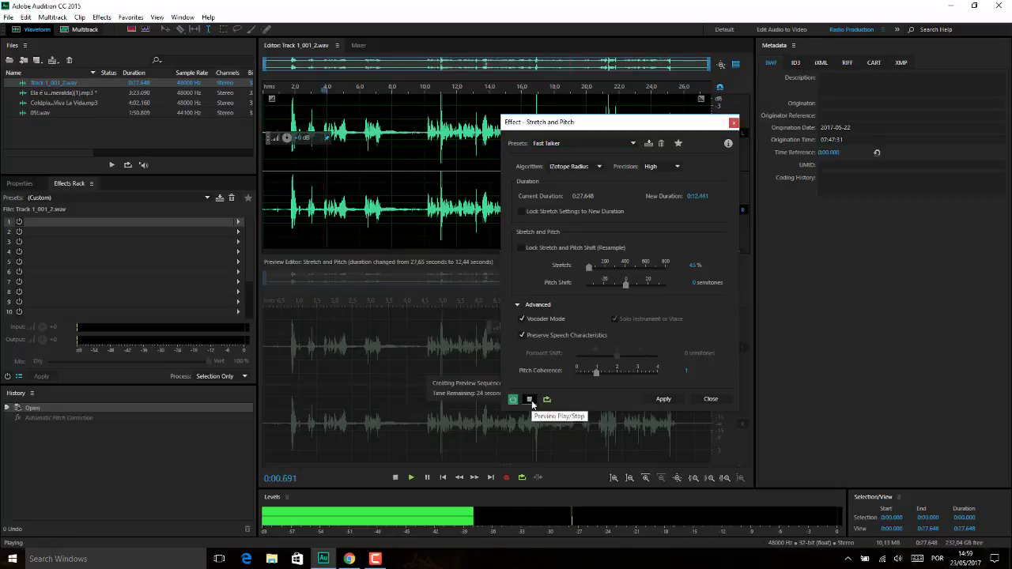
left_click(580, 147)
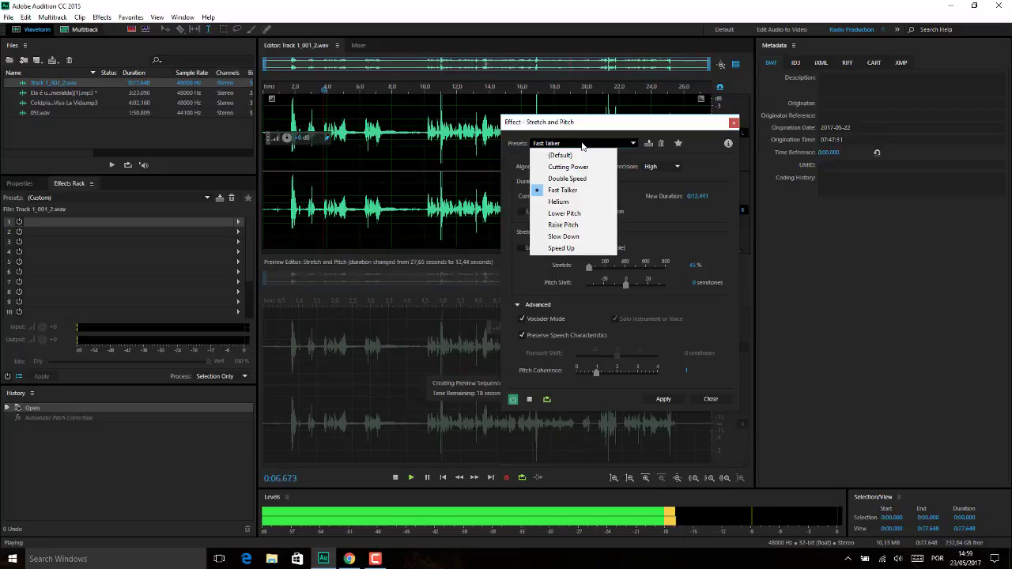
left_click(529, 339)
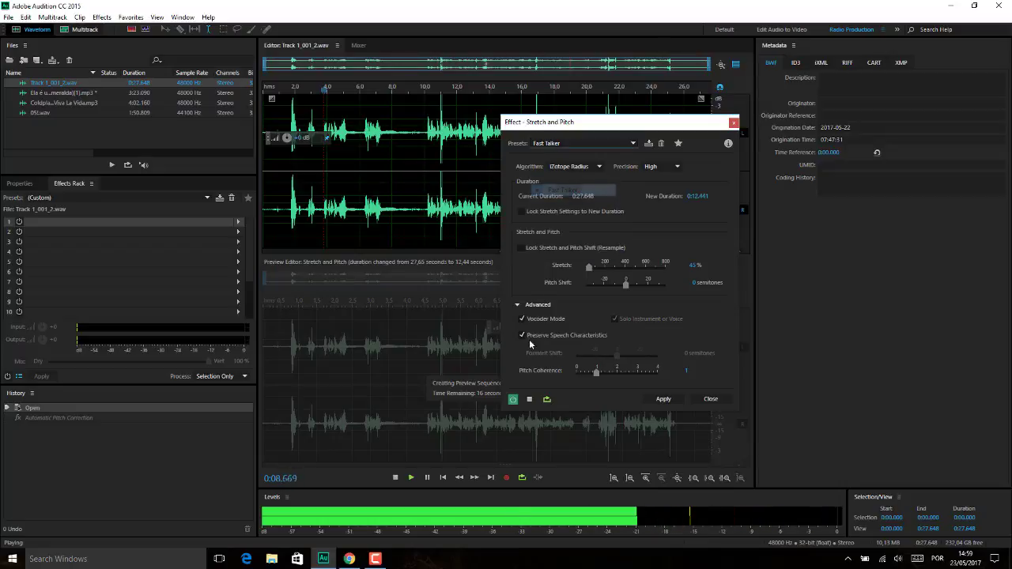
left_click(530, 399)
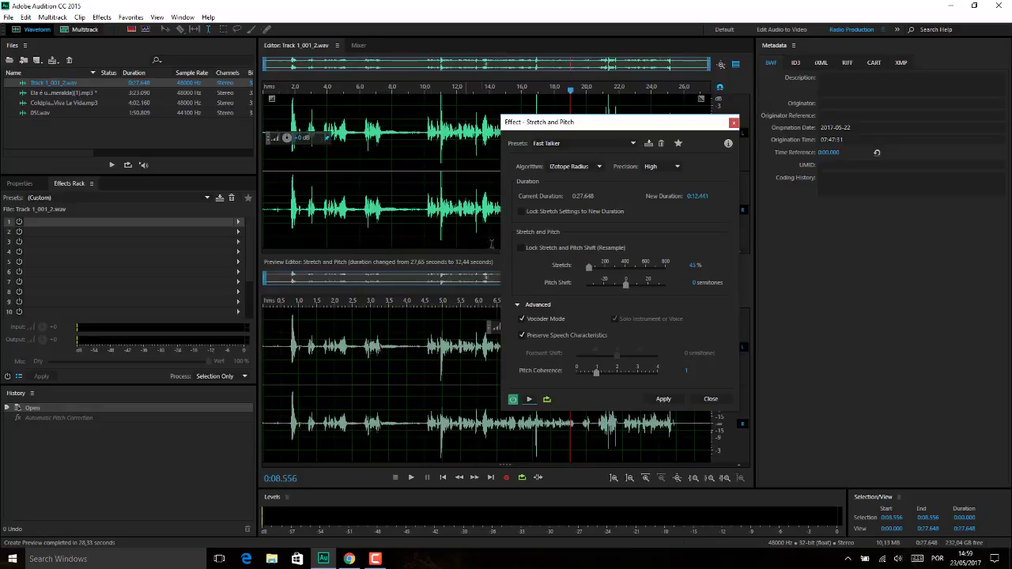
left_click(530, 400)
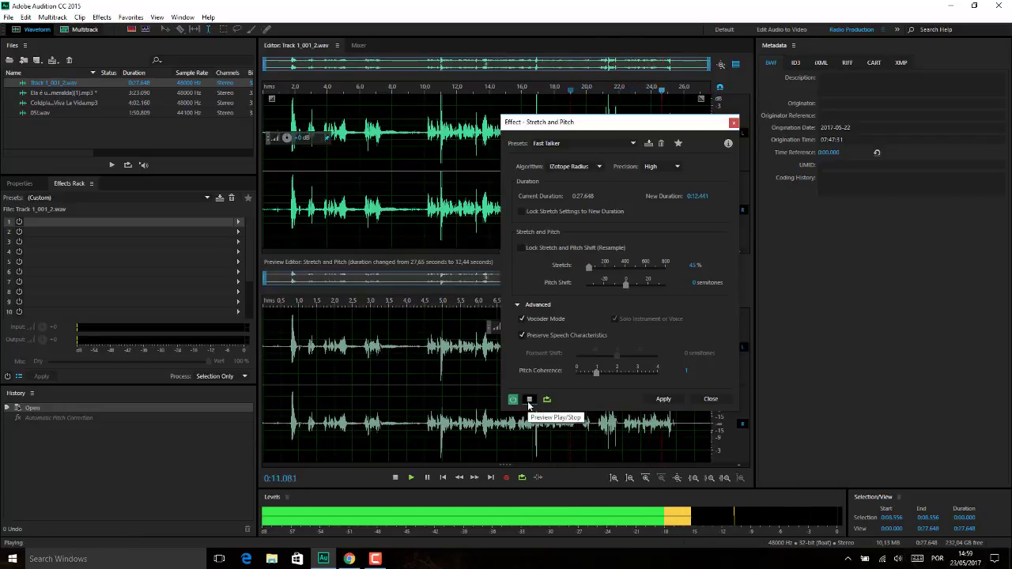
left_click(529, 401)
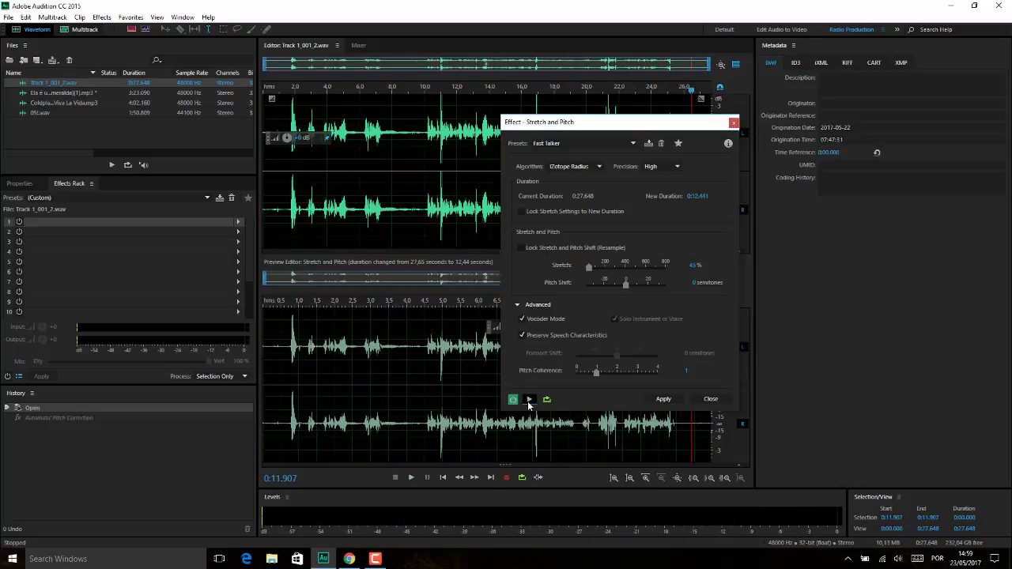
Step: Load the Helium preset in Stretch and Pitch and preview the voice
left_click(599, 143)
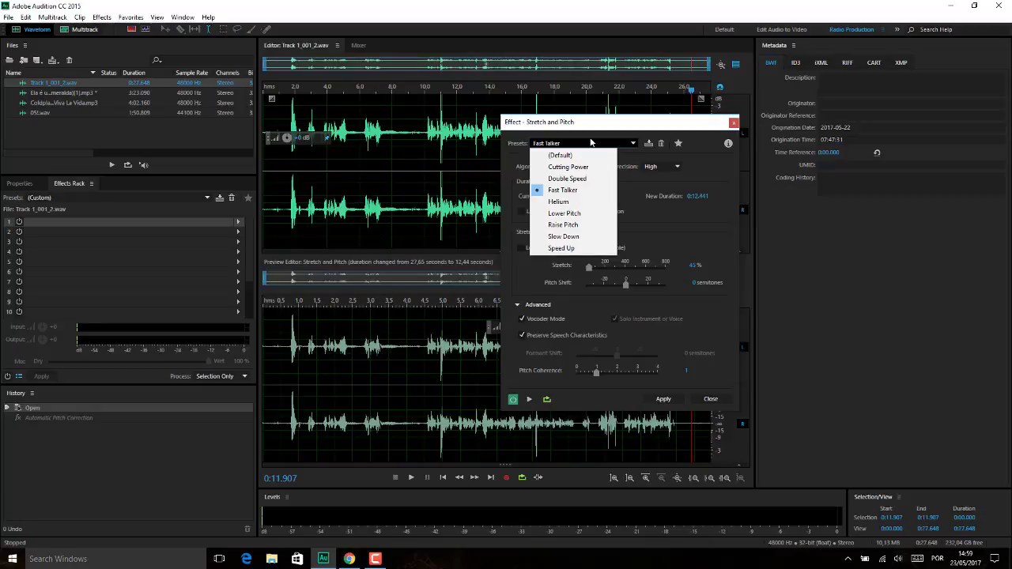
left_click(573, 202)
left_click(529, 399)
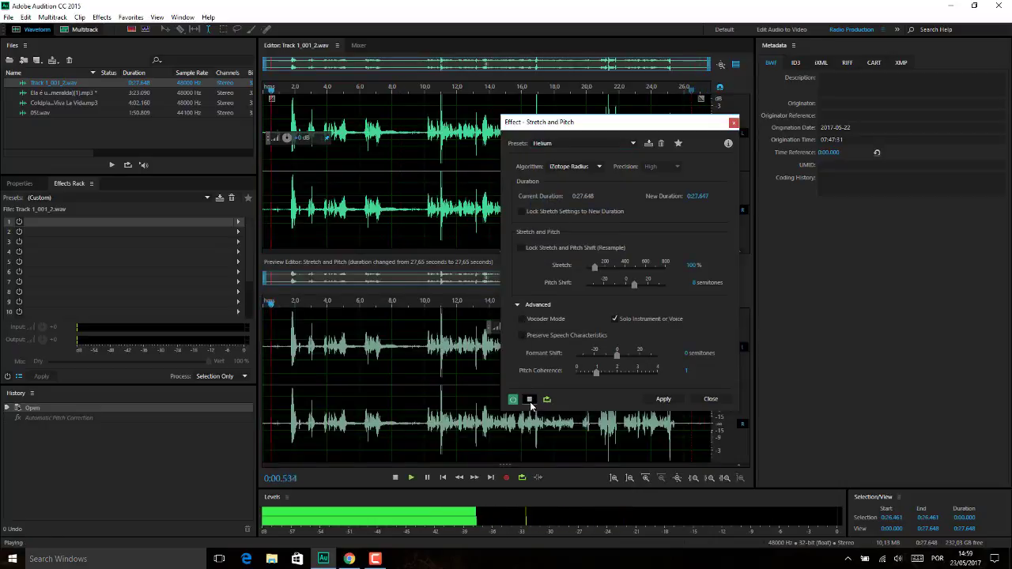
Step: Load the Slow Down preset, preview the voice, and close Stretch and Pitch without applying it
left_click(580, 144)
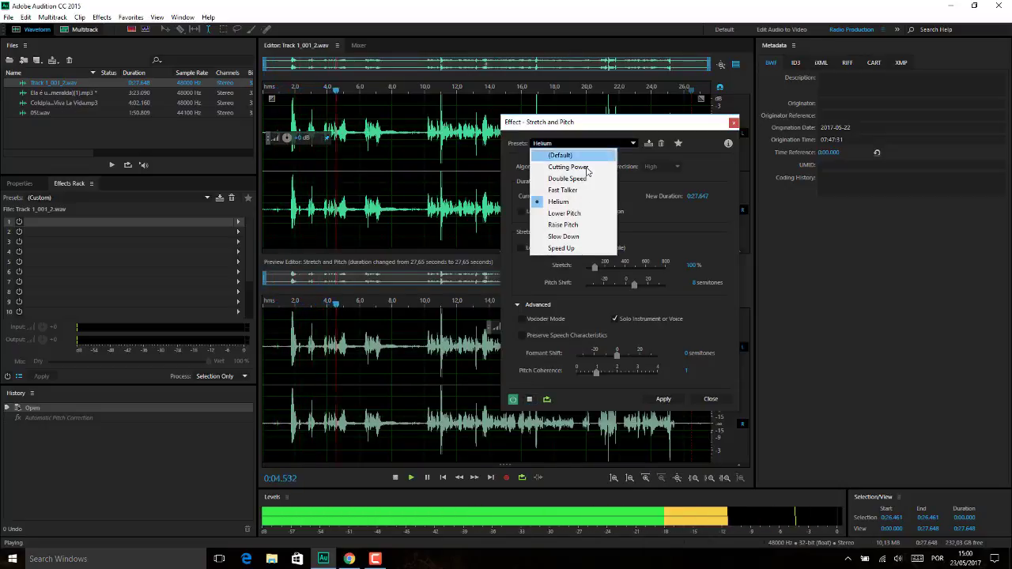
left_click(588, 236)
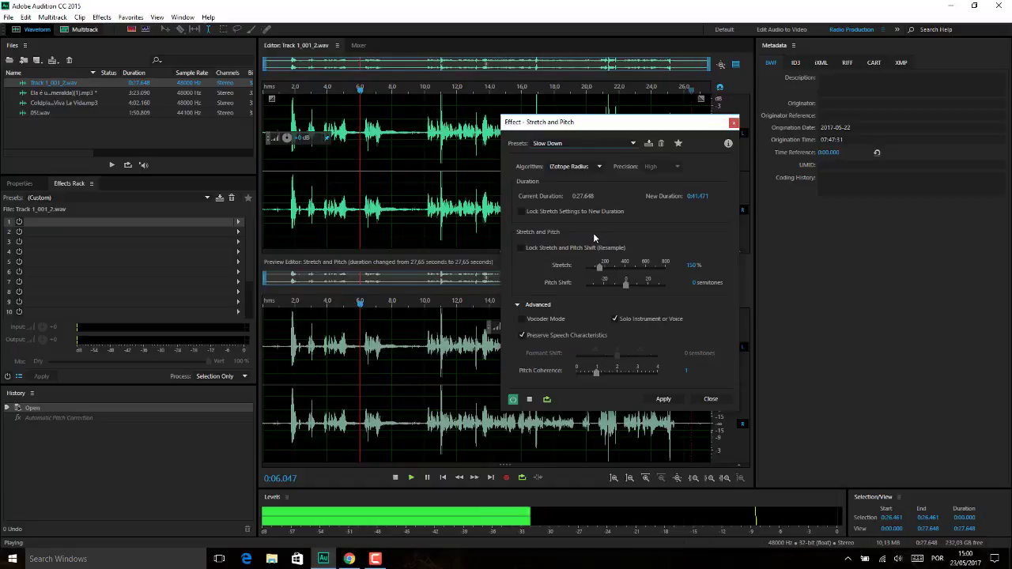
left_click(530, 401)
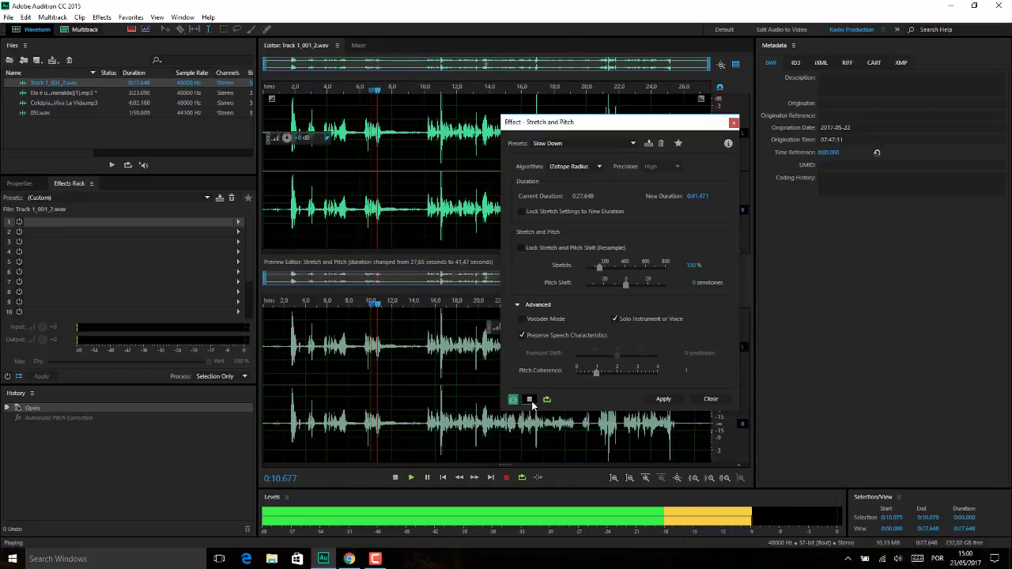
left_click(531, 401)
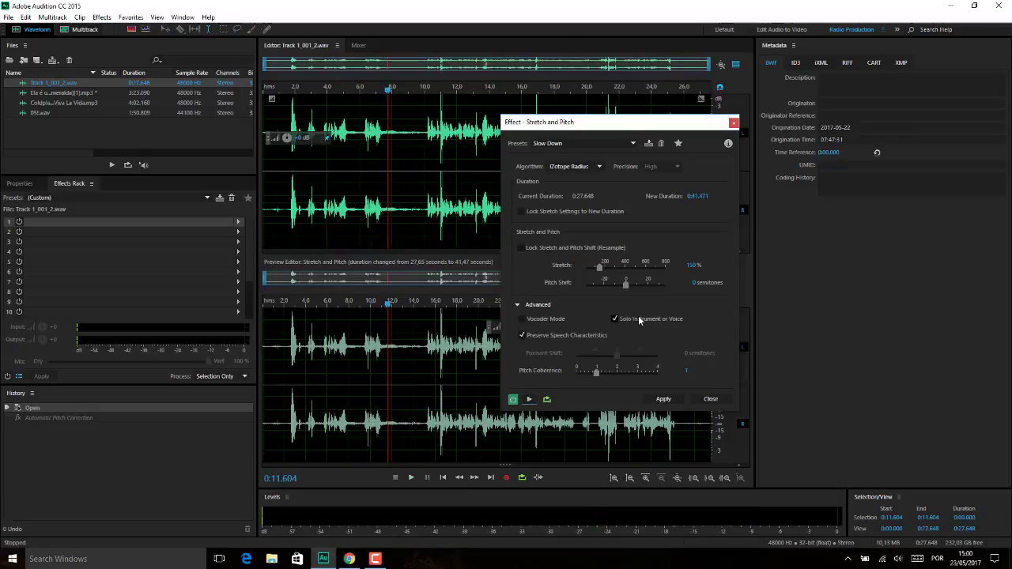
left_click(710, 399)
Step: Open the list of available effects for the voice recording
left_click(101, 17)
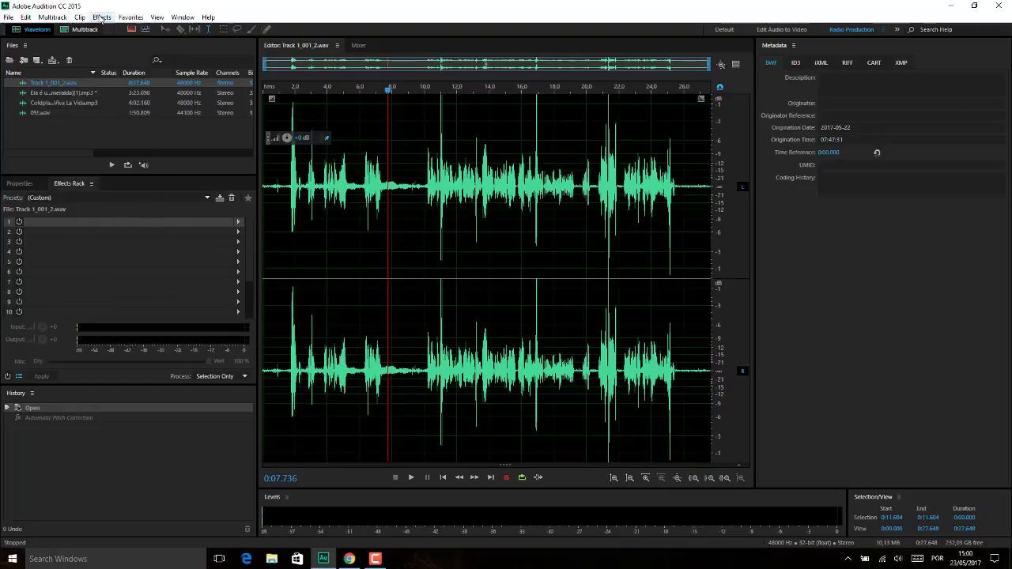
left_click(101, 17)
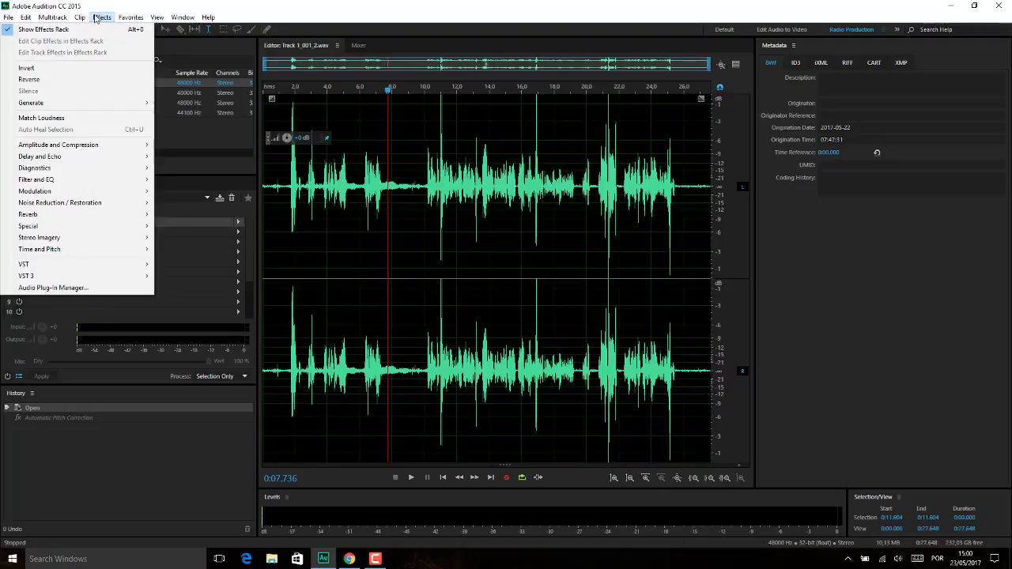